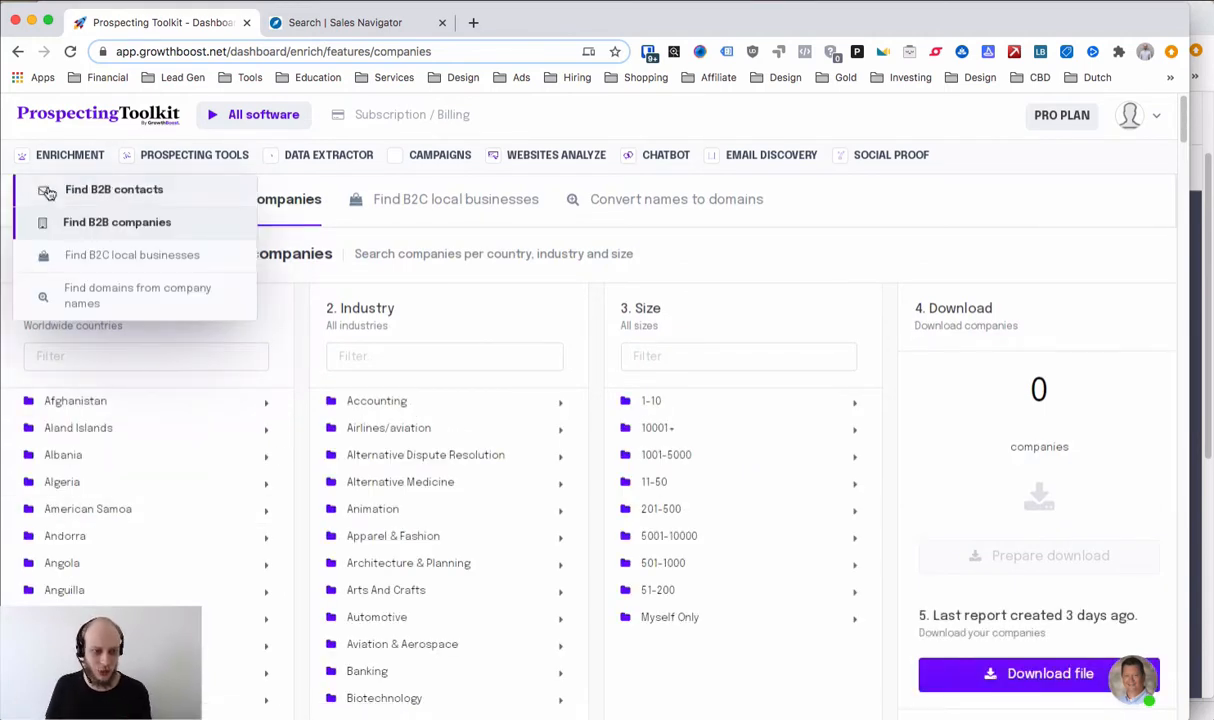
- Open the enrichment software from the overview of all software and go to its B2B company search
mouse_move(62, 162)
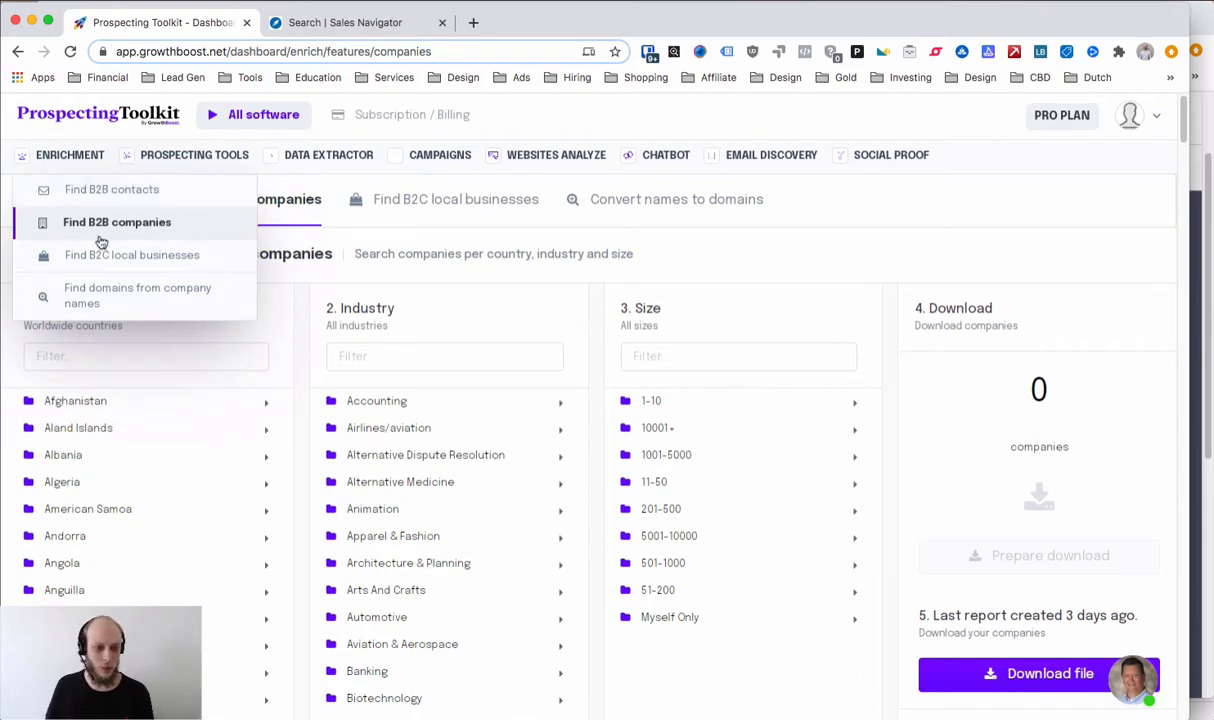
click(84, 119)
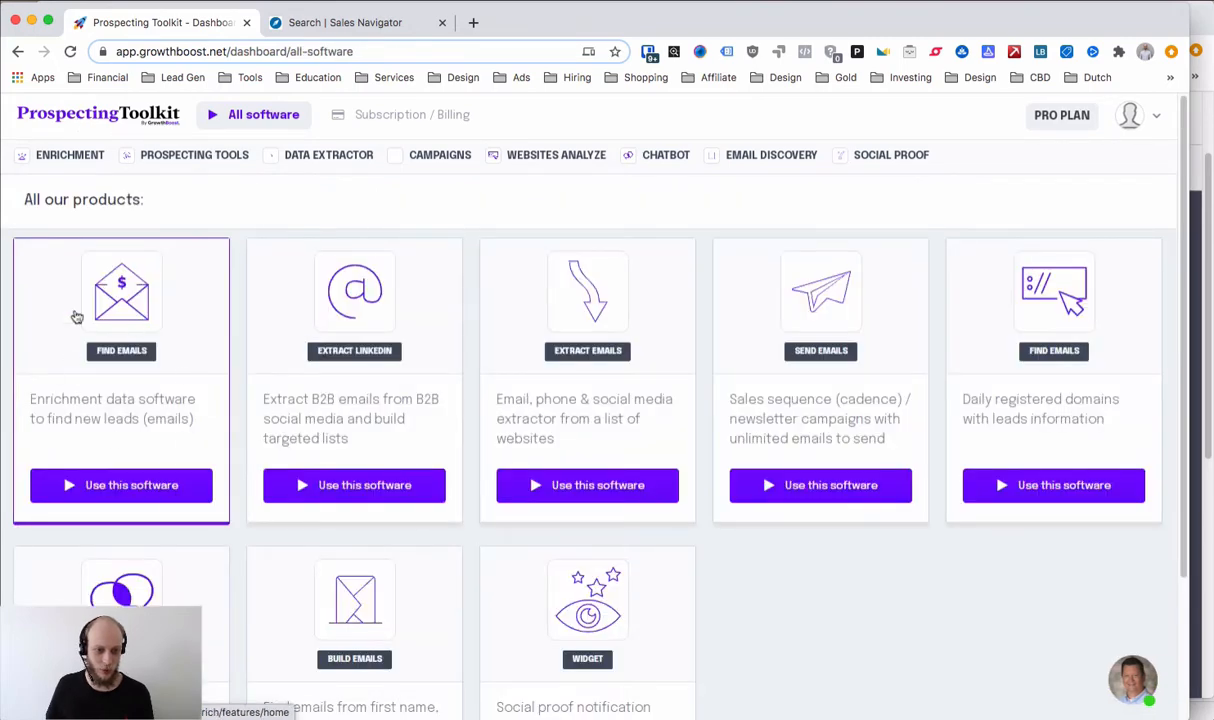
click(94, 466)
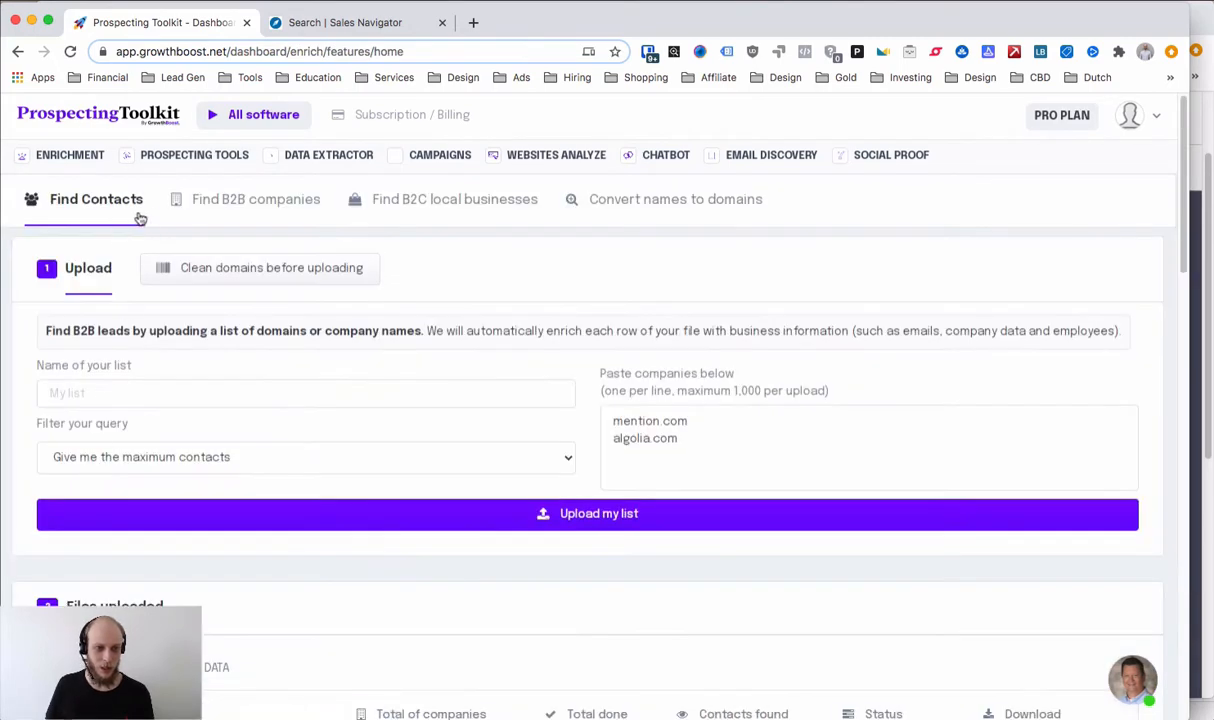
click(243, 201)
mouse_move(49, 157)
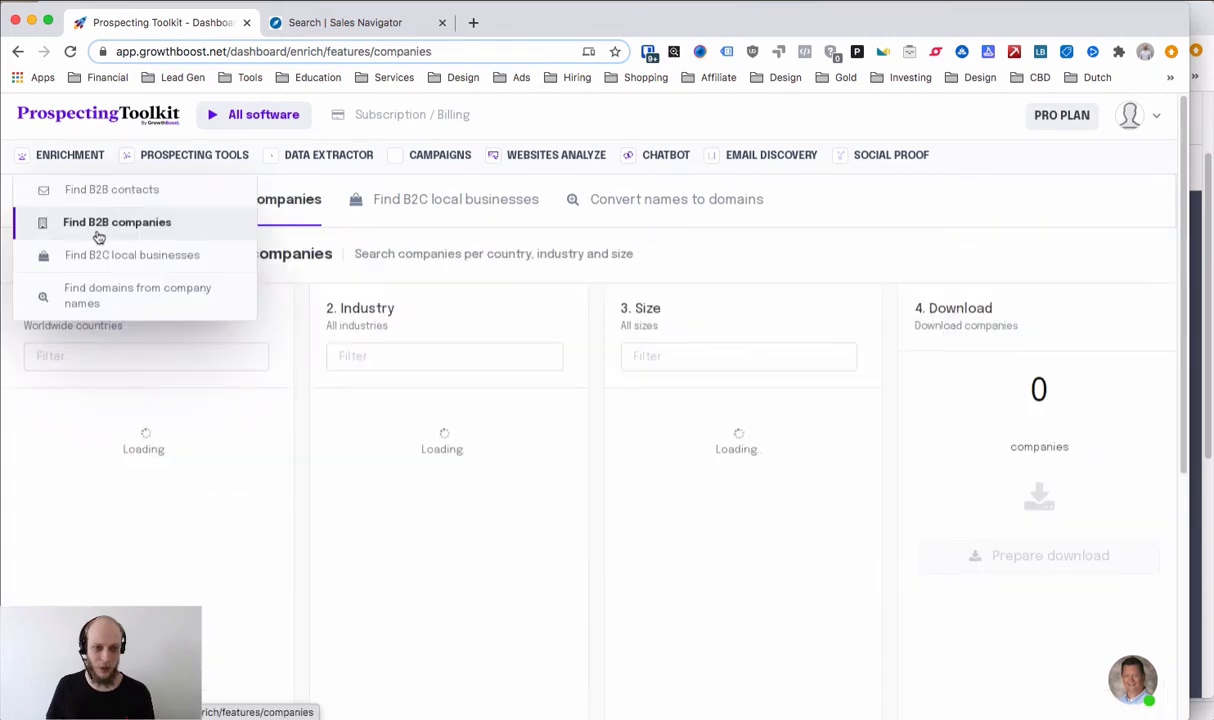
- Filter the country list by "united" and select United States
click(193, 357)
text(united)
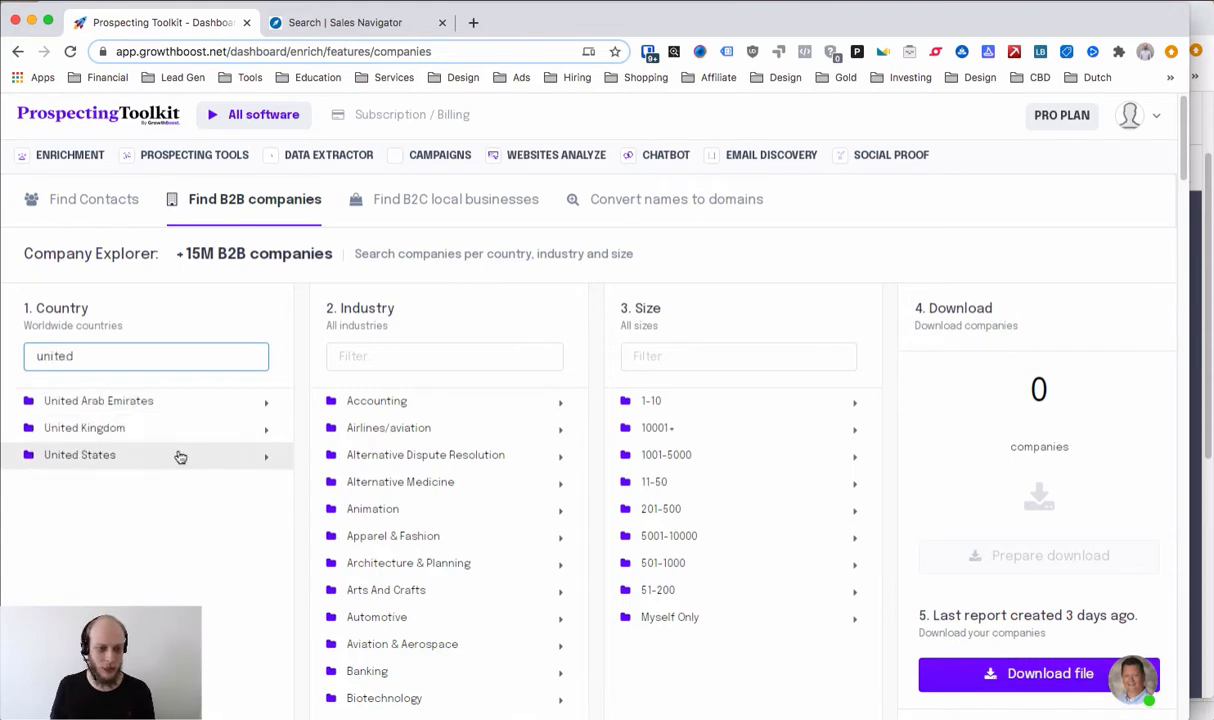
click(180, 457)
- Filter the industries by "indus", select Industrial Automation and choose the company size 11-50
click(420, 350)
text(ind)
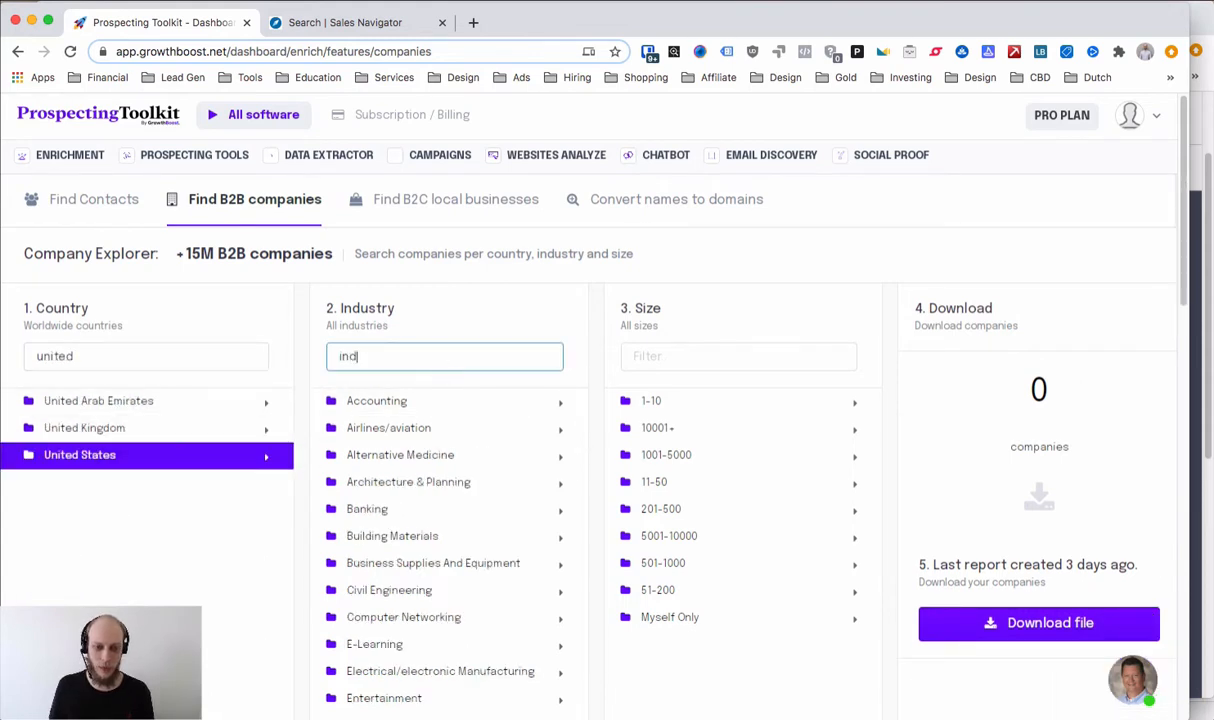
text(us)
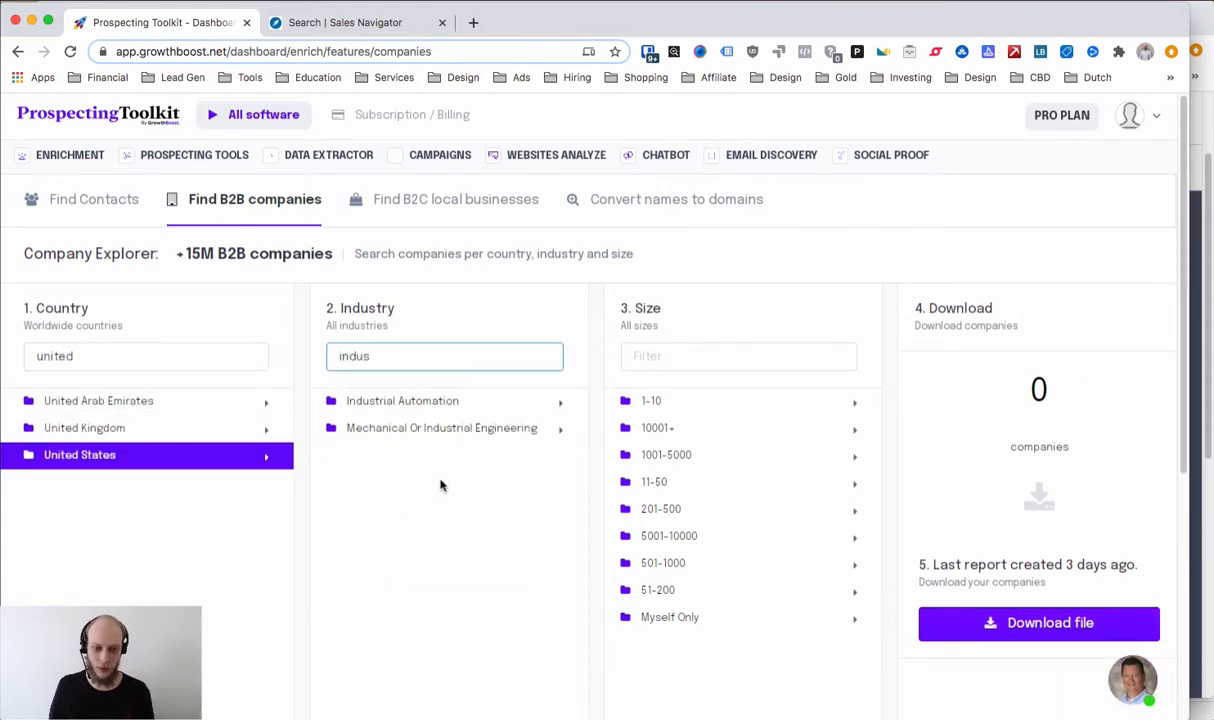
click(440, 402)
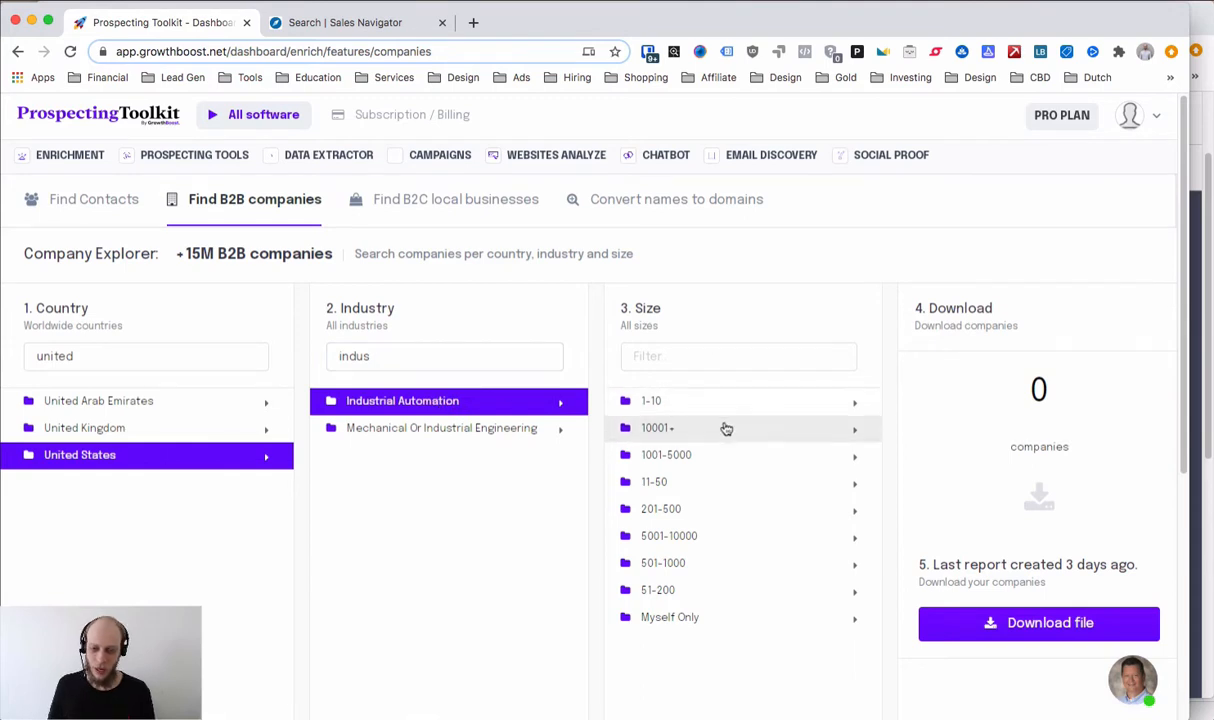
click(690, 488)
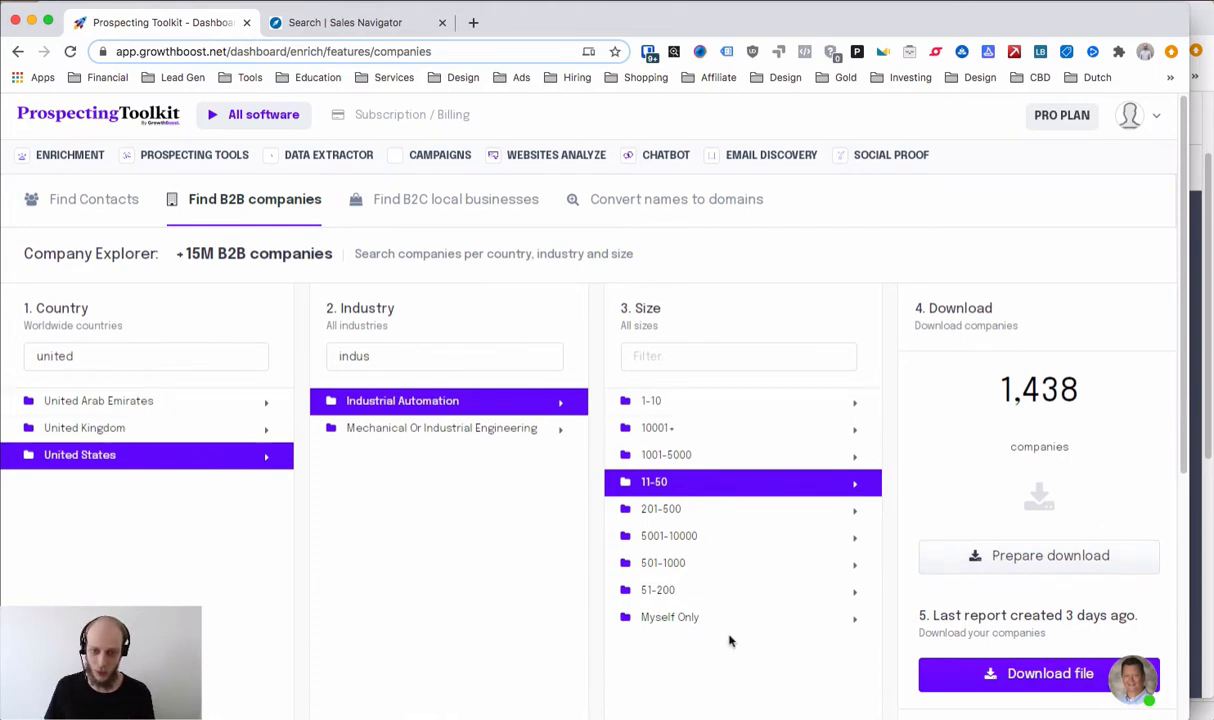
- Prepare the export of the filtered companies and download the resulting report file
click(1027, 558)
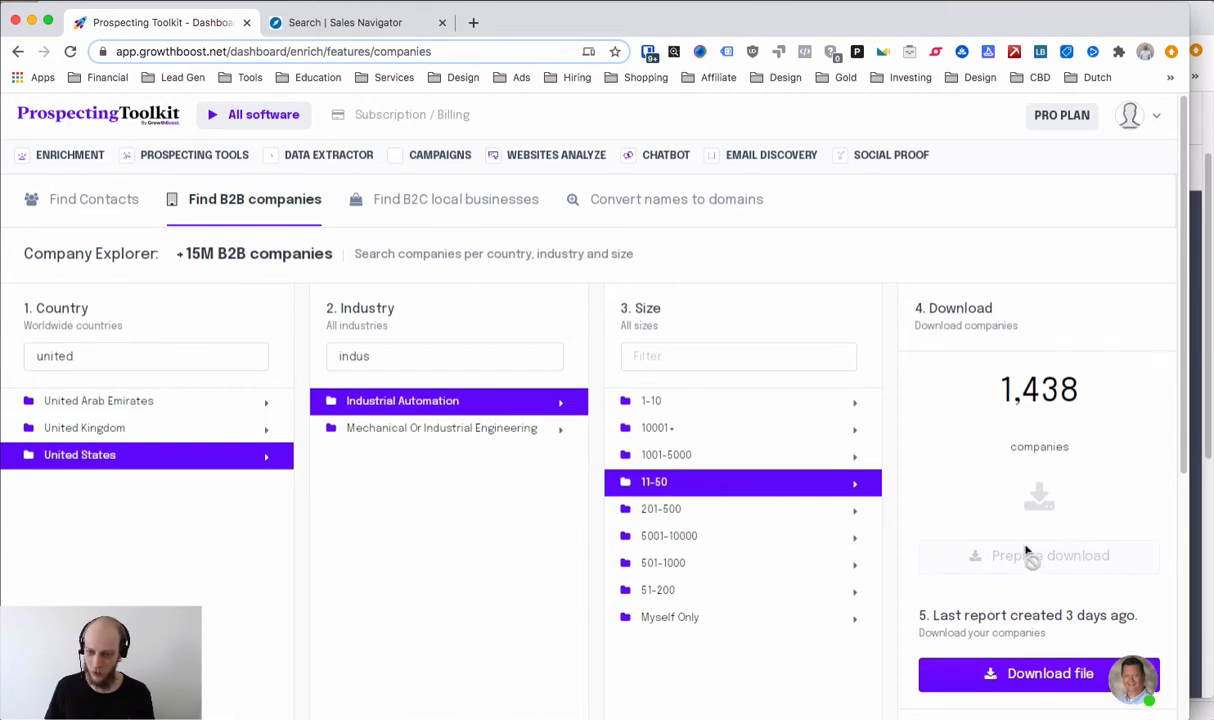
scroll(845, 377, down, 5)
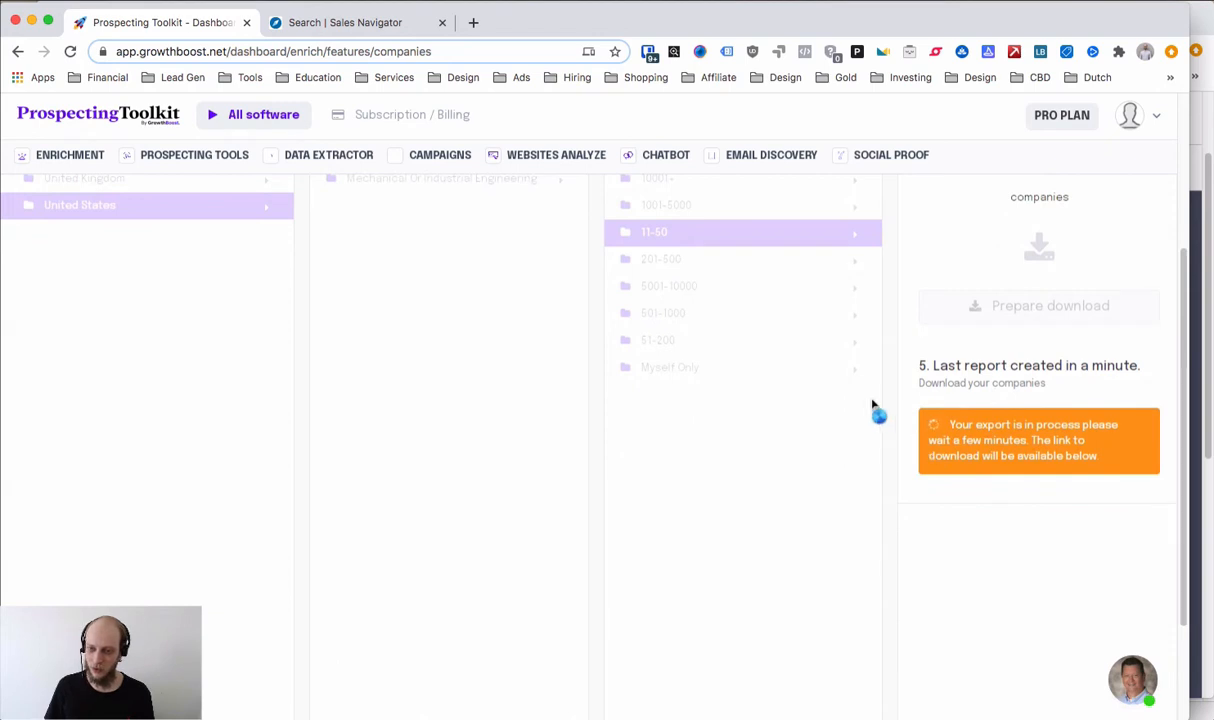
scroll(883, 423, up, 4)
scroll(883, 423, up, 1)
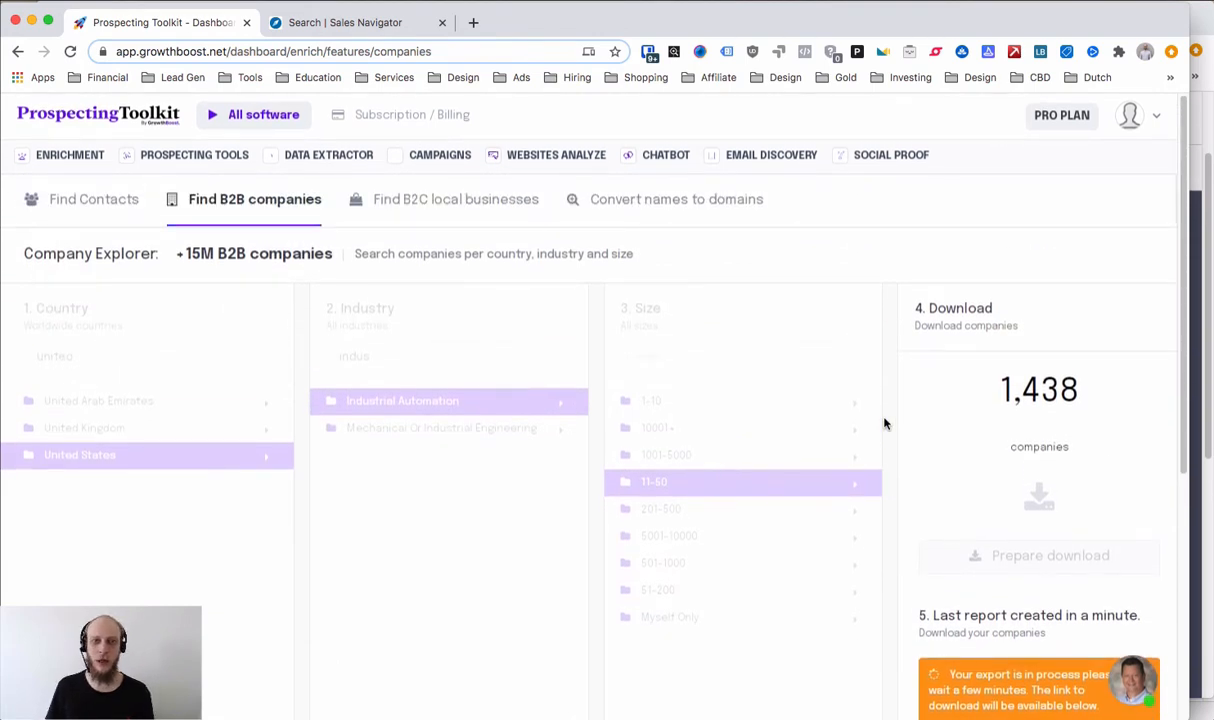
scroll(884, 423, down, 4)
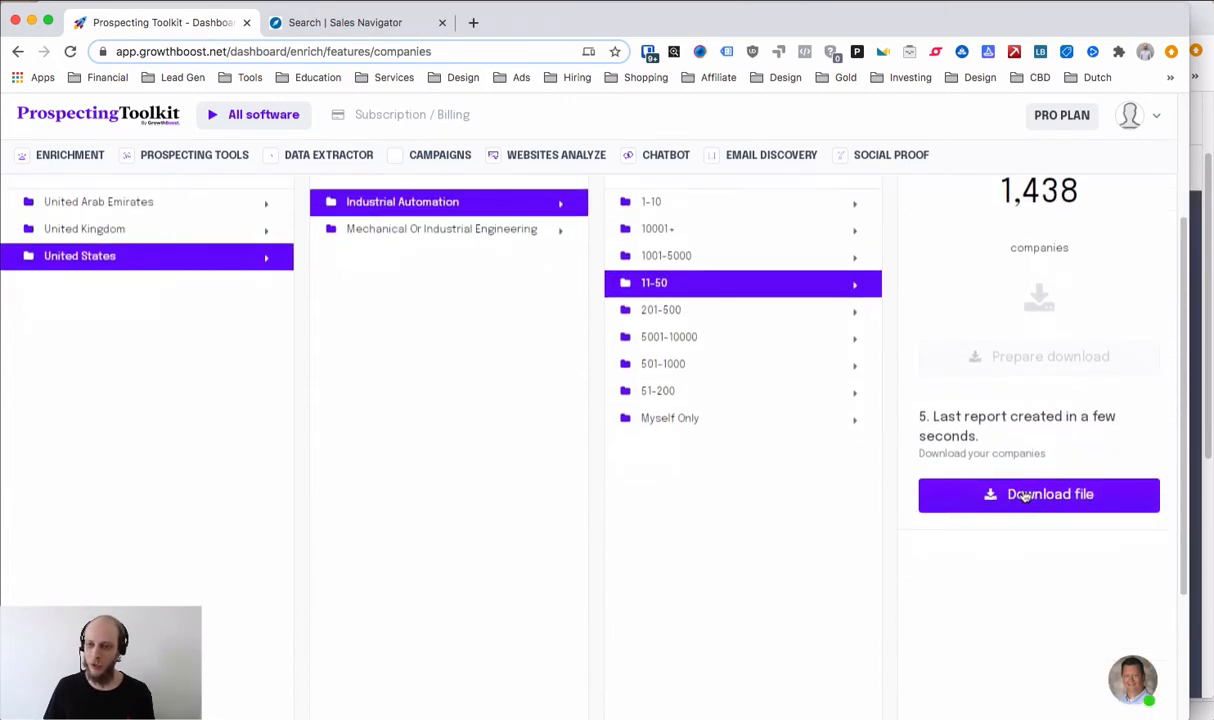
click(1025, 495)
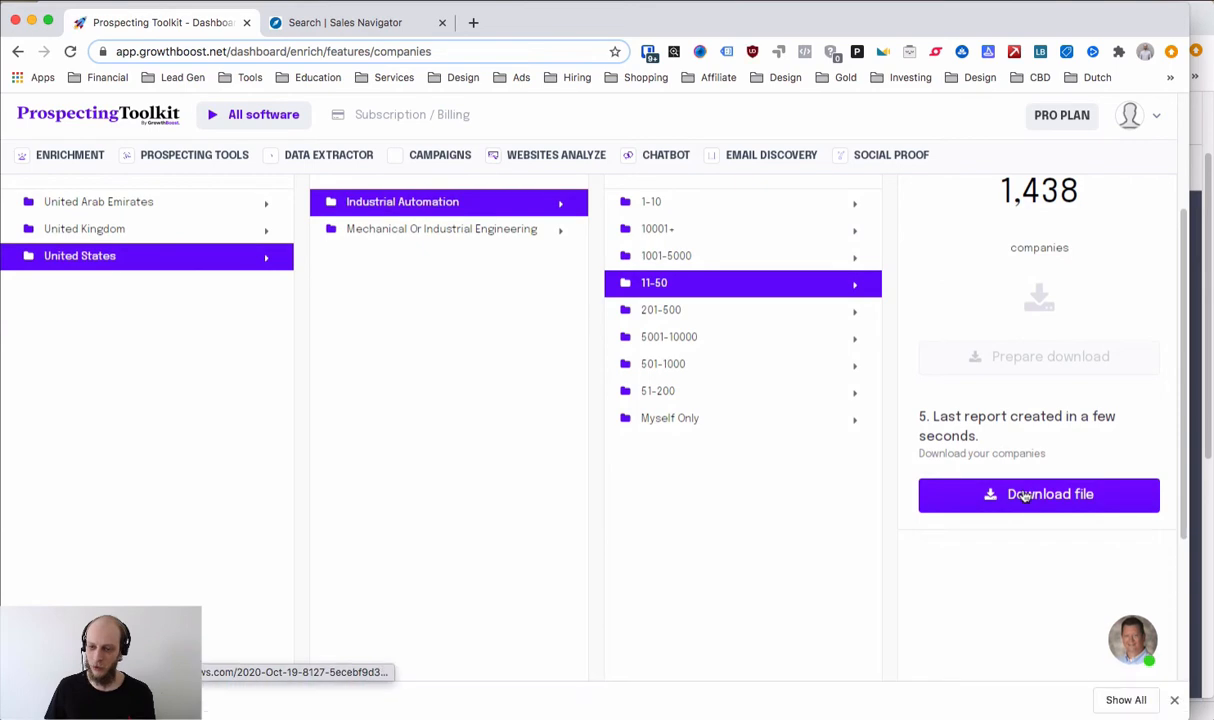
click(1172, 700)
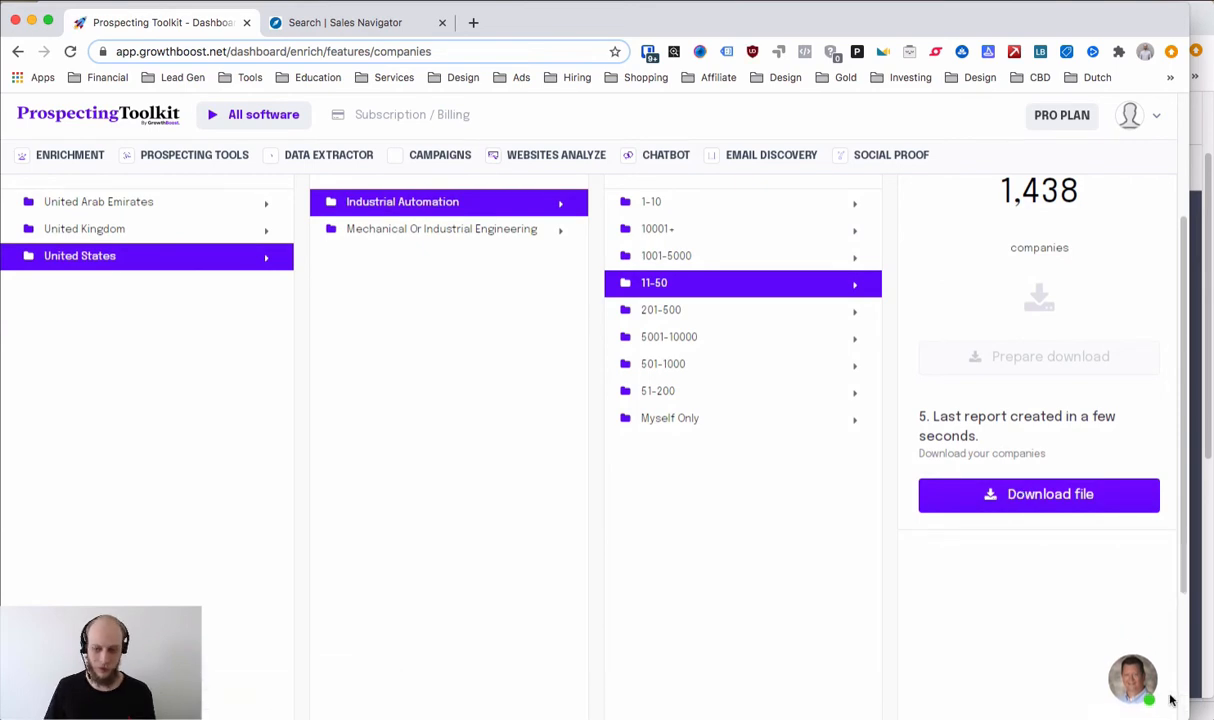
- Open the downloaded company spreadsheet in Numbers and widen the name and domain columns to about 121 and 124 pt
click(1209, 716)
click(818, 564)
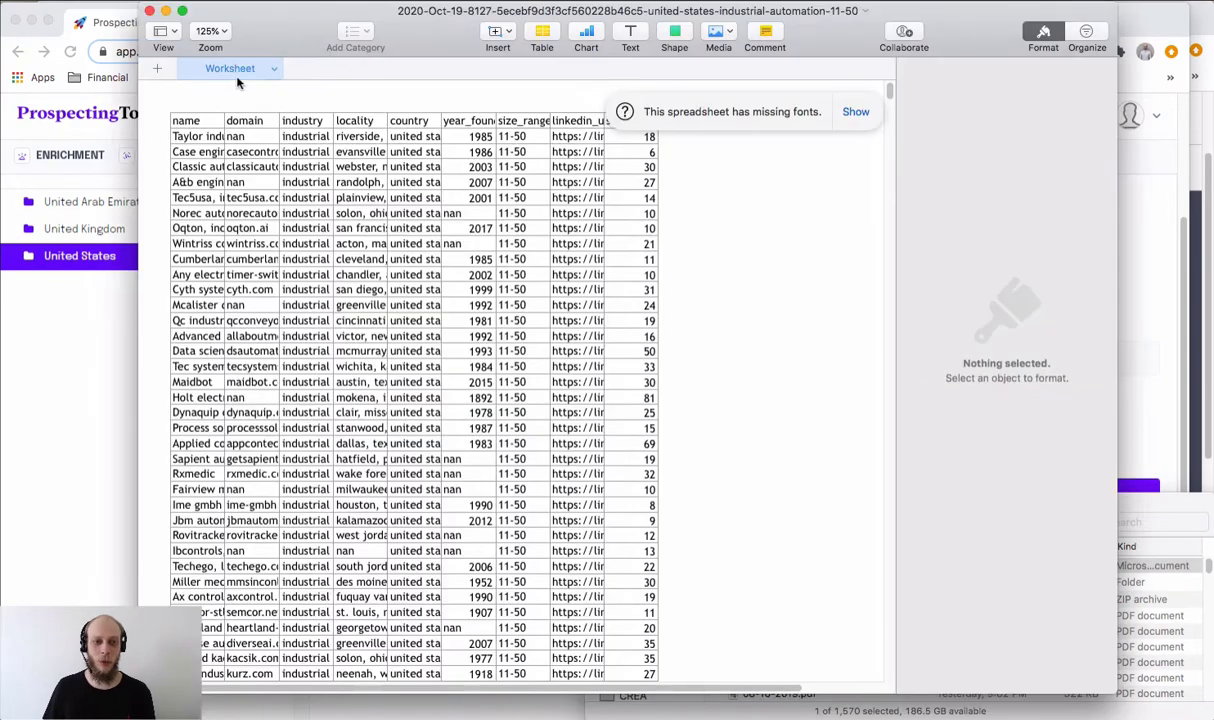
click(226, 124)
click(205, 120)
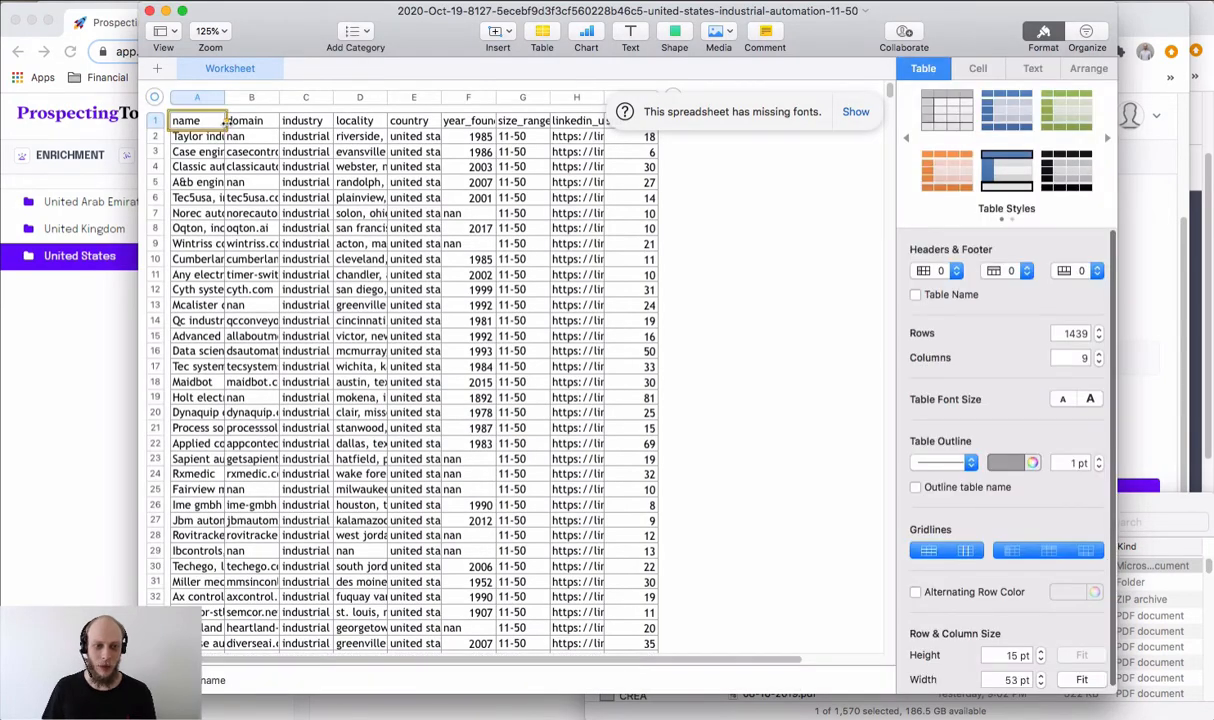
drag(222, 120, 276, 121)
key(ctrl+z)
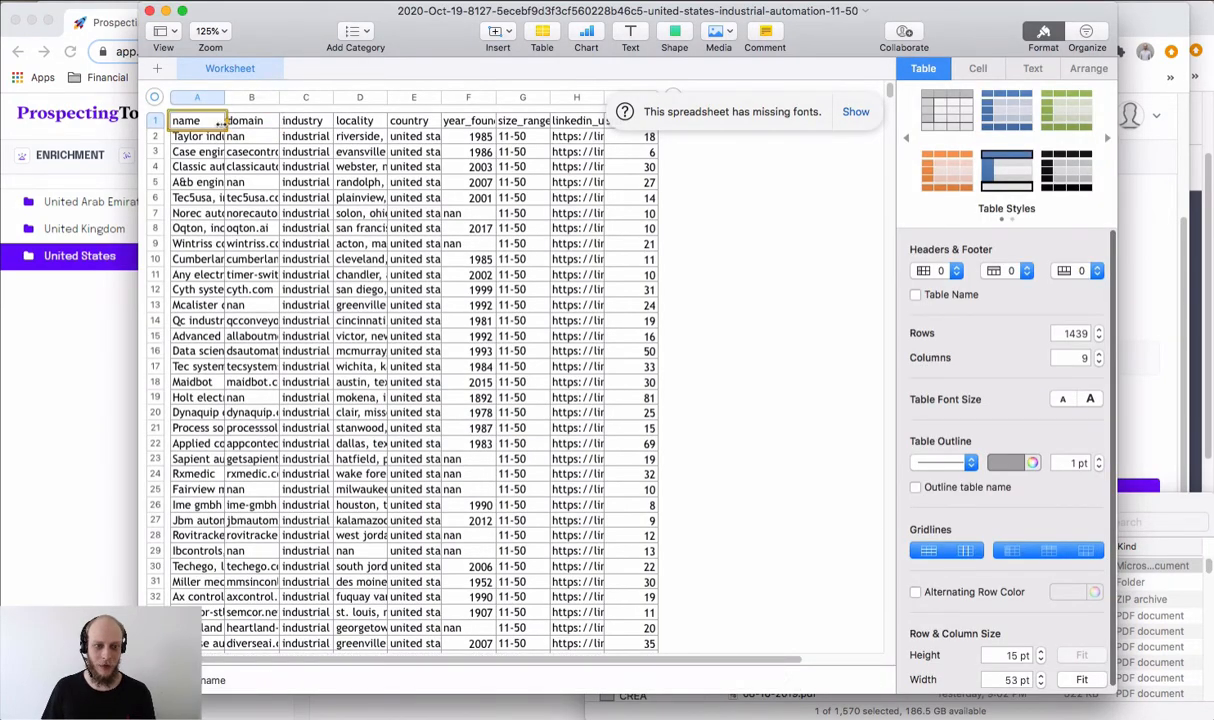
drag(227, 99, 420, 99)
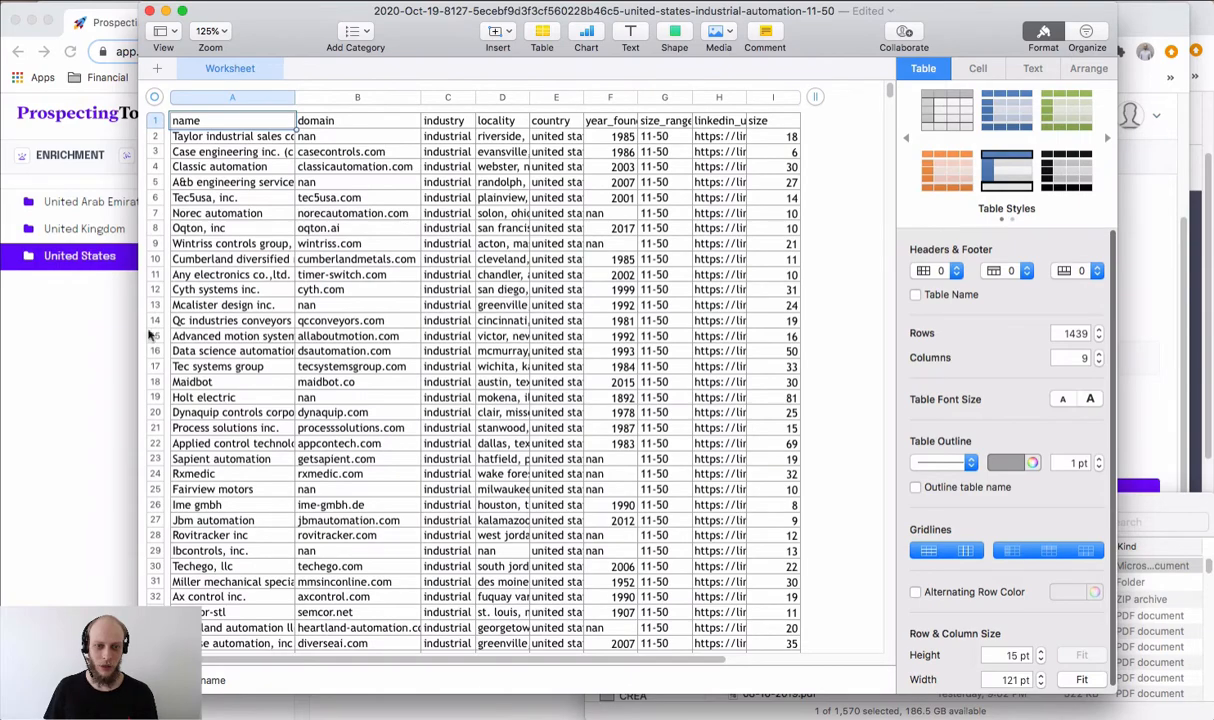
- Select and copy the domain column's cells from casecontrols.com in row 3 down to row 1000
scroll(300, 290, down, 10)
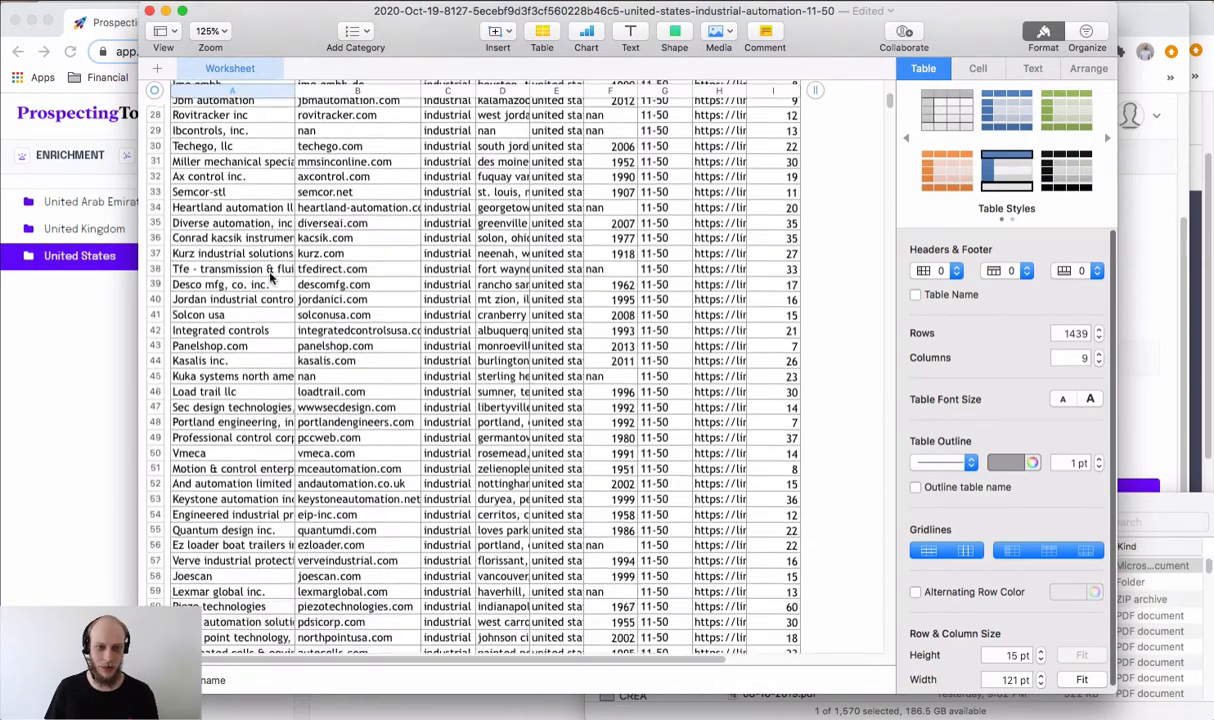
scroll(270, 280, down, 4)
scroll(223, 385, up, 15)
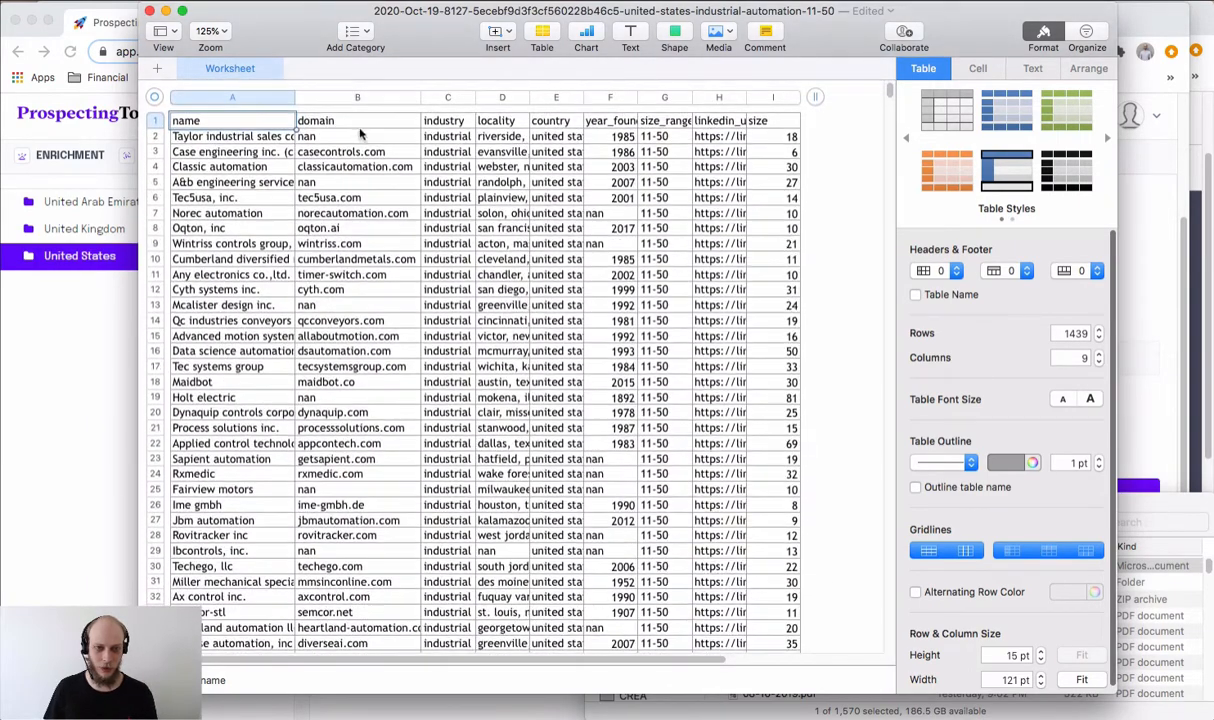
click(354, 151)
scroll(376, 177, down, 20)
scroll(376, 177, down, 20)
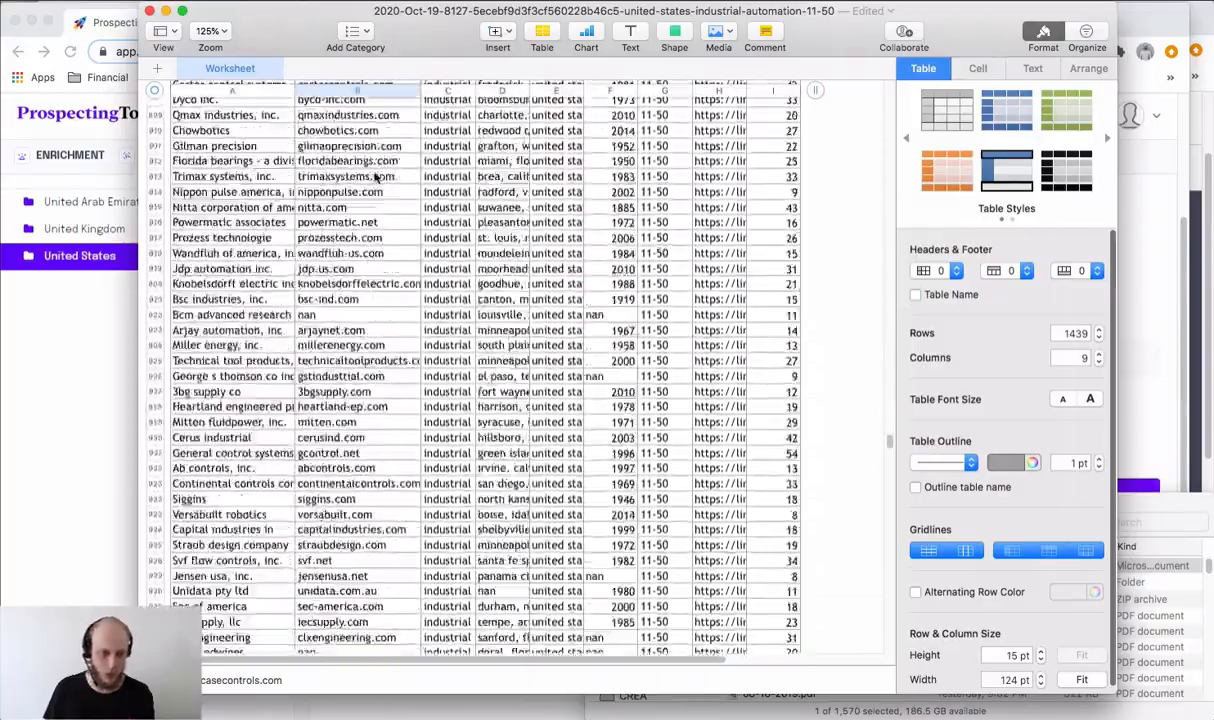
scroll(376, 177, down, 10)
shift+click(337, 502)
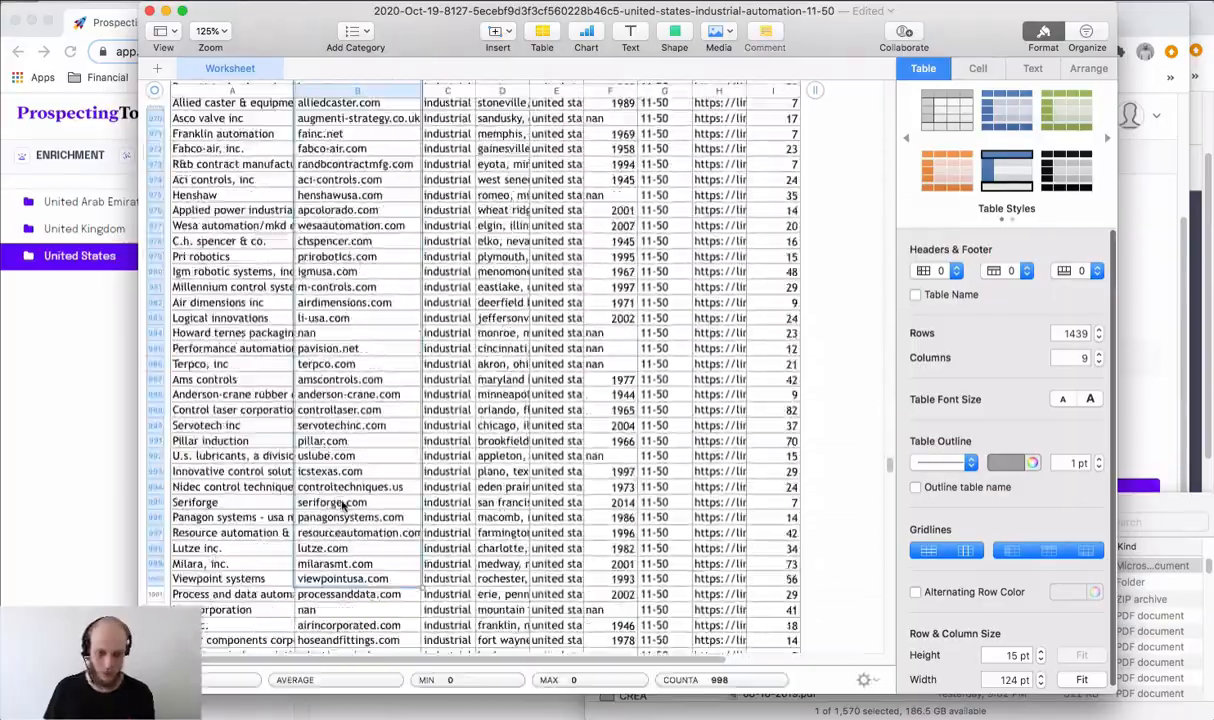
scroll(343, 505, up, 20)
scroll(343, 505, up, 20)
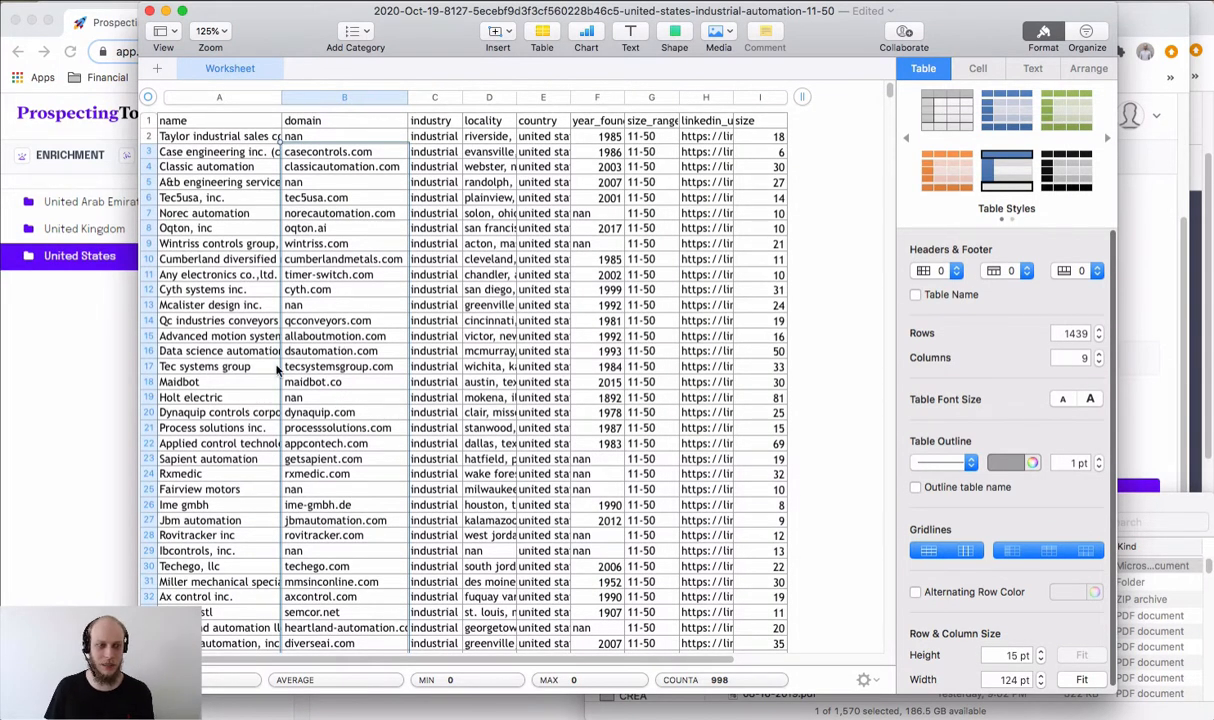
right_click(371, 252)
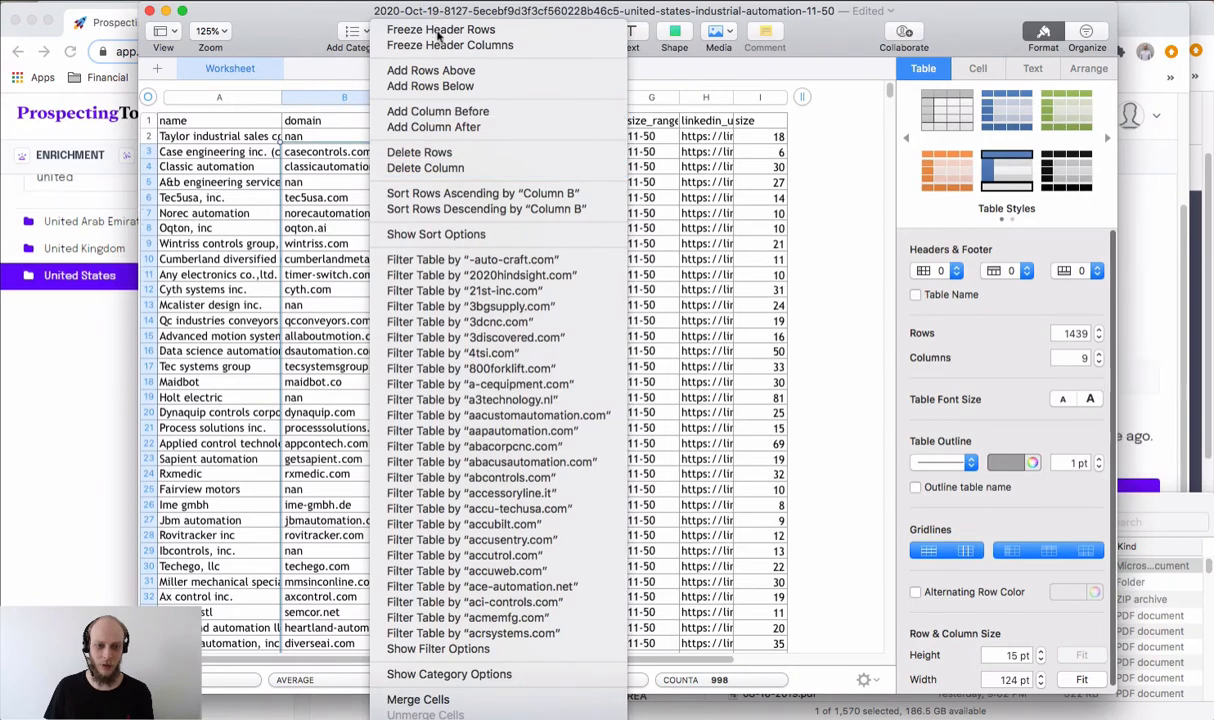
click(328, 352)
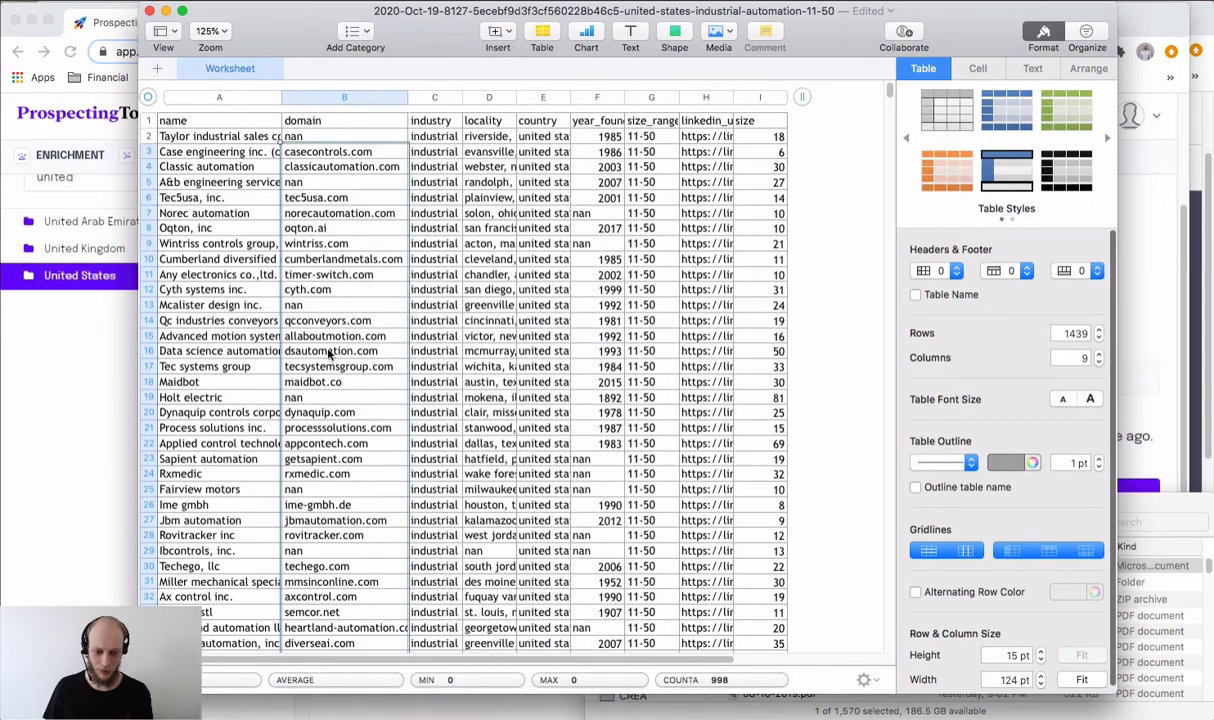
- Switch back to Prospecting Toolkit in the browser and open the enrichment page for finding B2B contacts
click(66, 360)
mouse_move(57, 168)
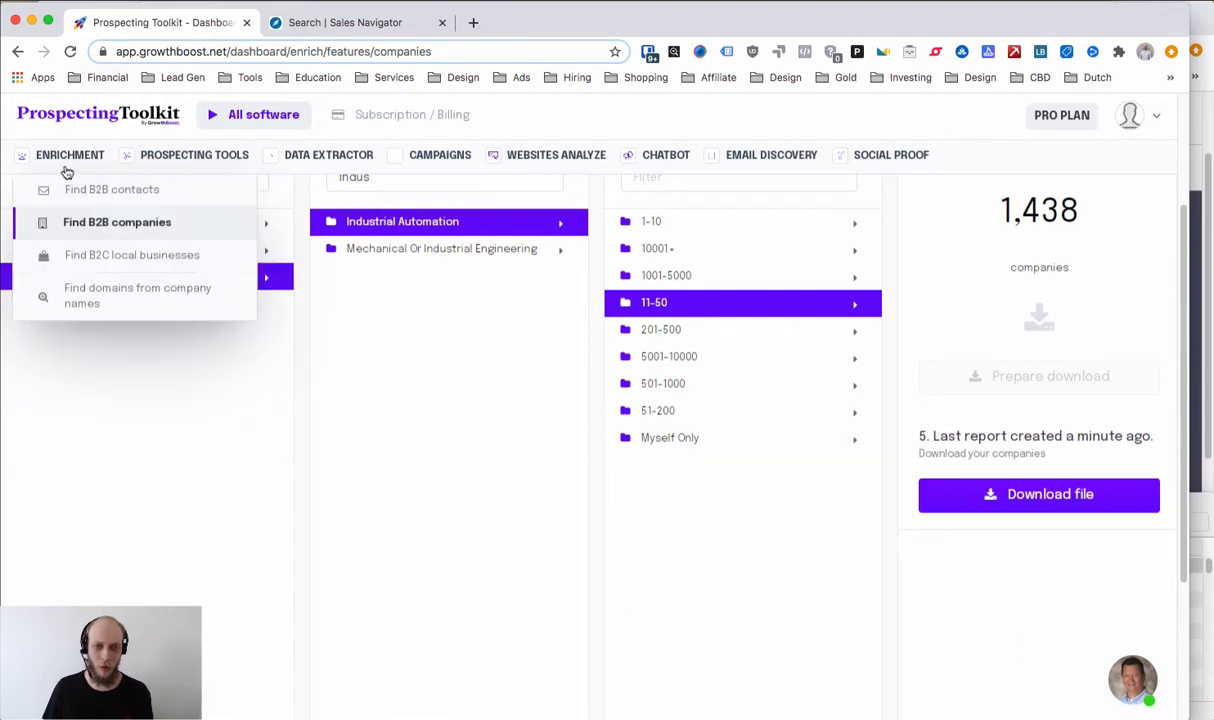
click(111, 191)
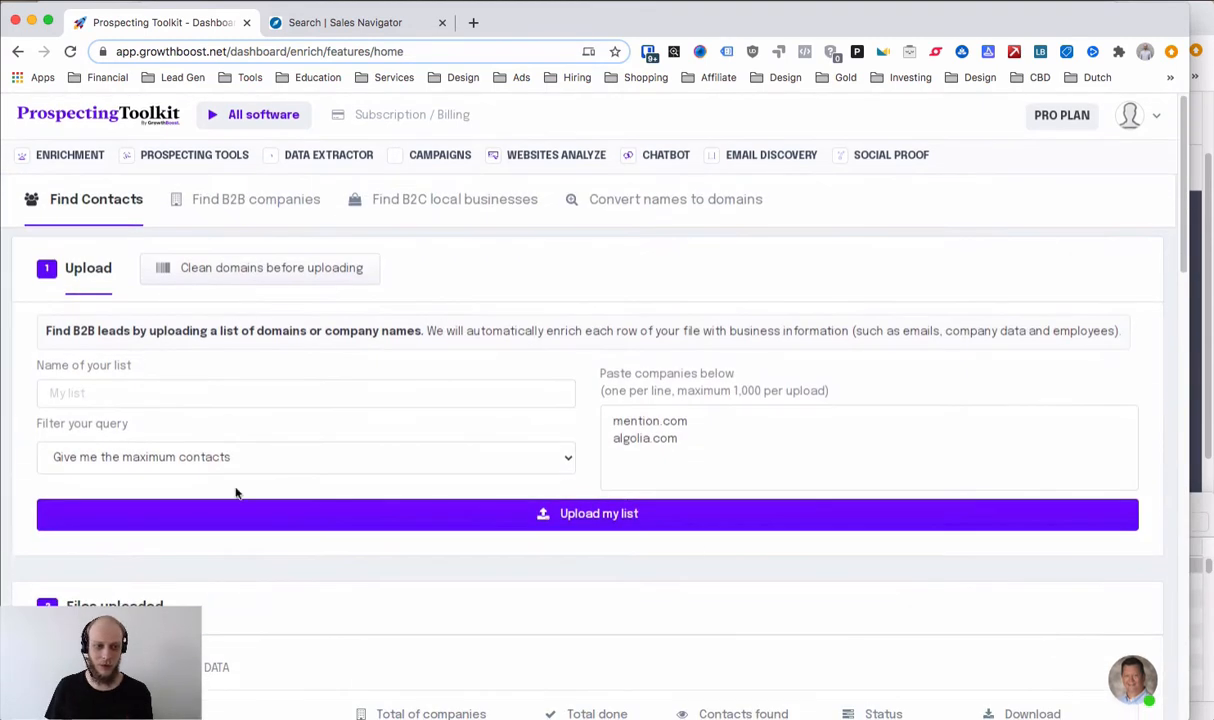
- Name the list IndustrialAutomation1150-Test and limit the query to only employees with a job title that contains given words
click(266, 397)
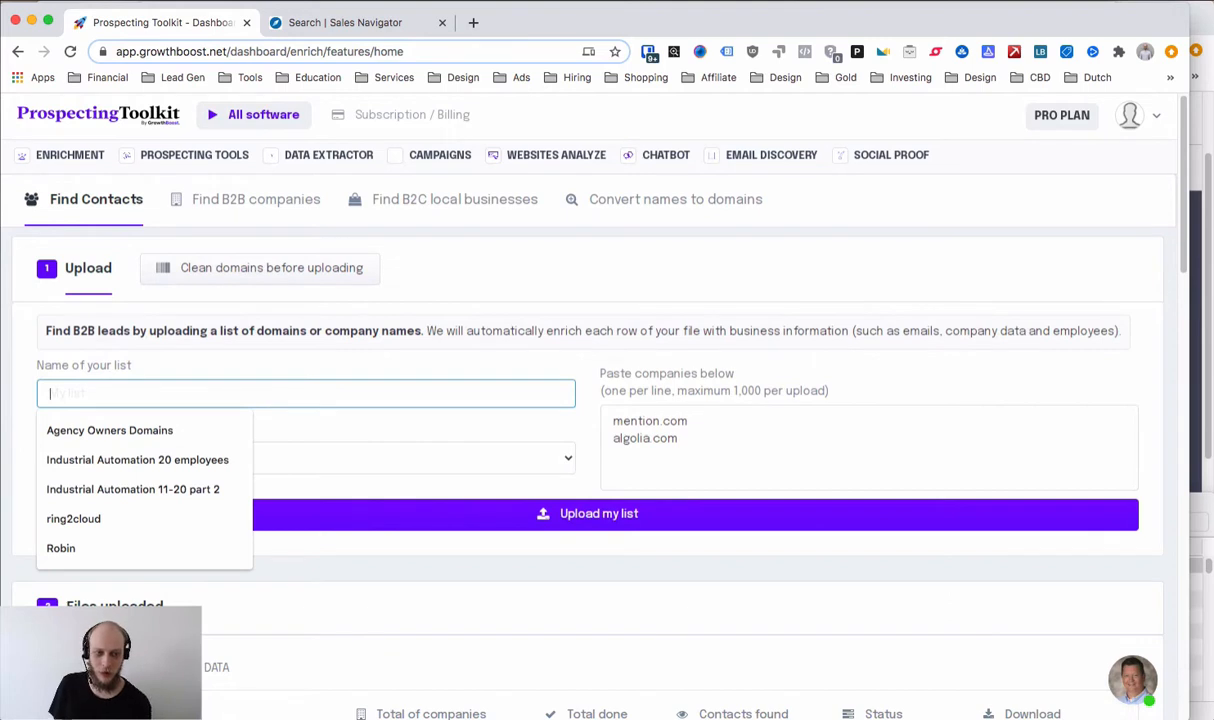
text(Industri)
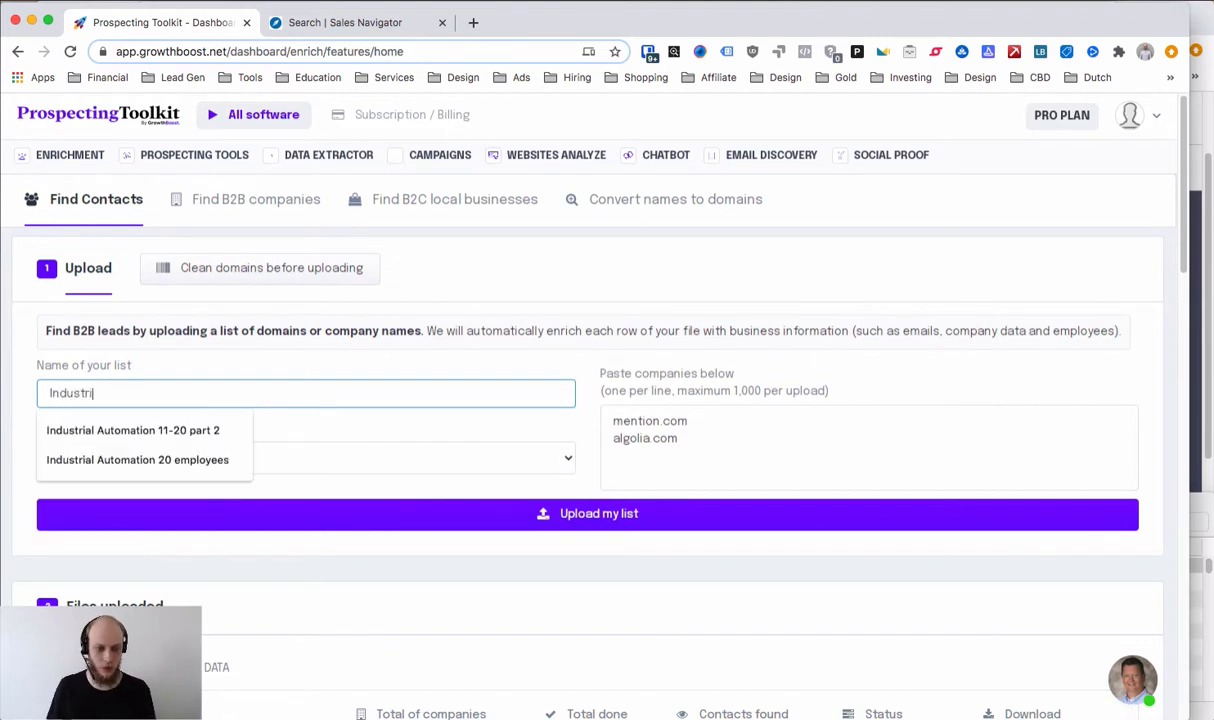
text(al A)
key(BackSpace)
key(BackSpace)
text(Automation1150-Test)
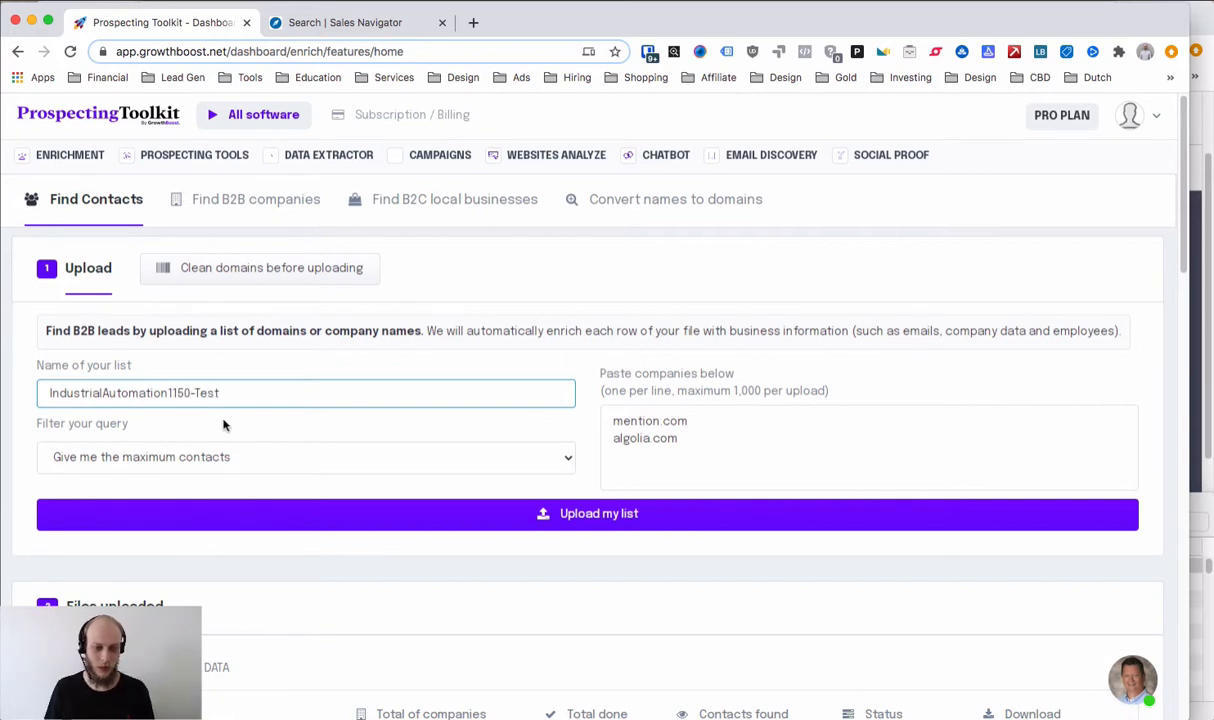
click(223, 456)
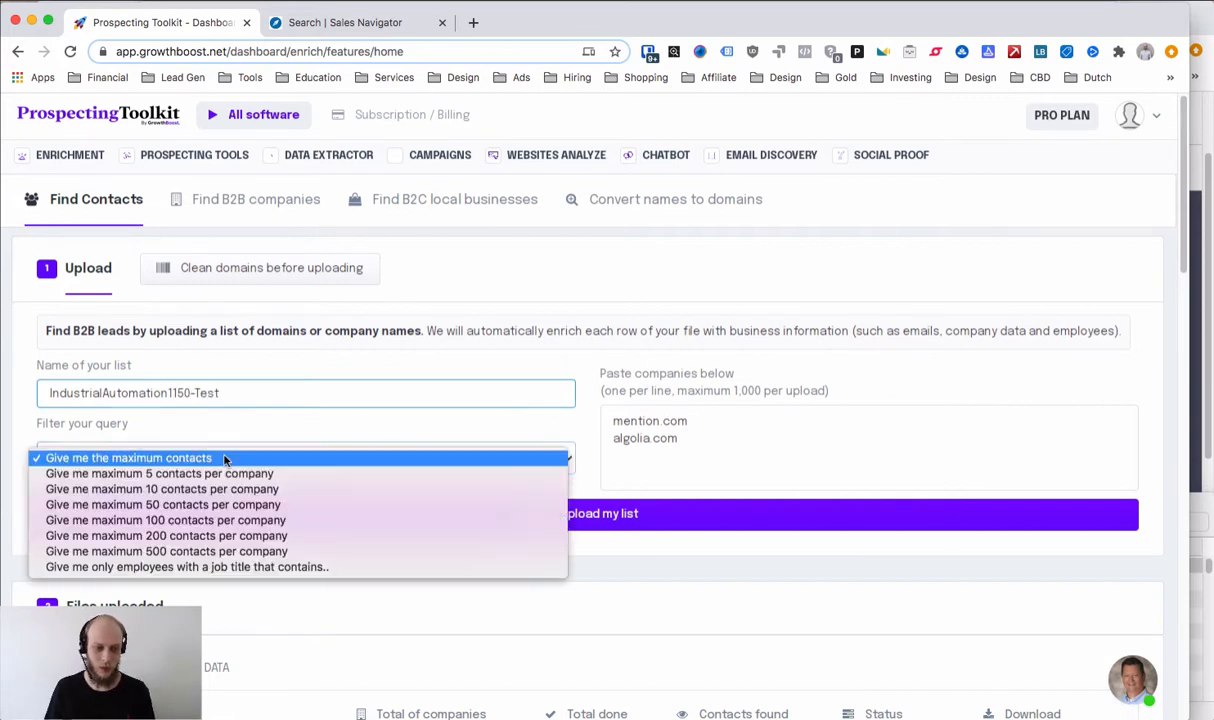
click(190, 567)
- Replace the sample companies in the upload list with the copied domains and check the list from its start
right_click(637, 427)
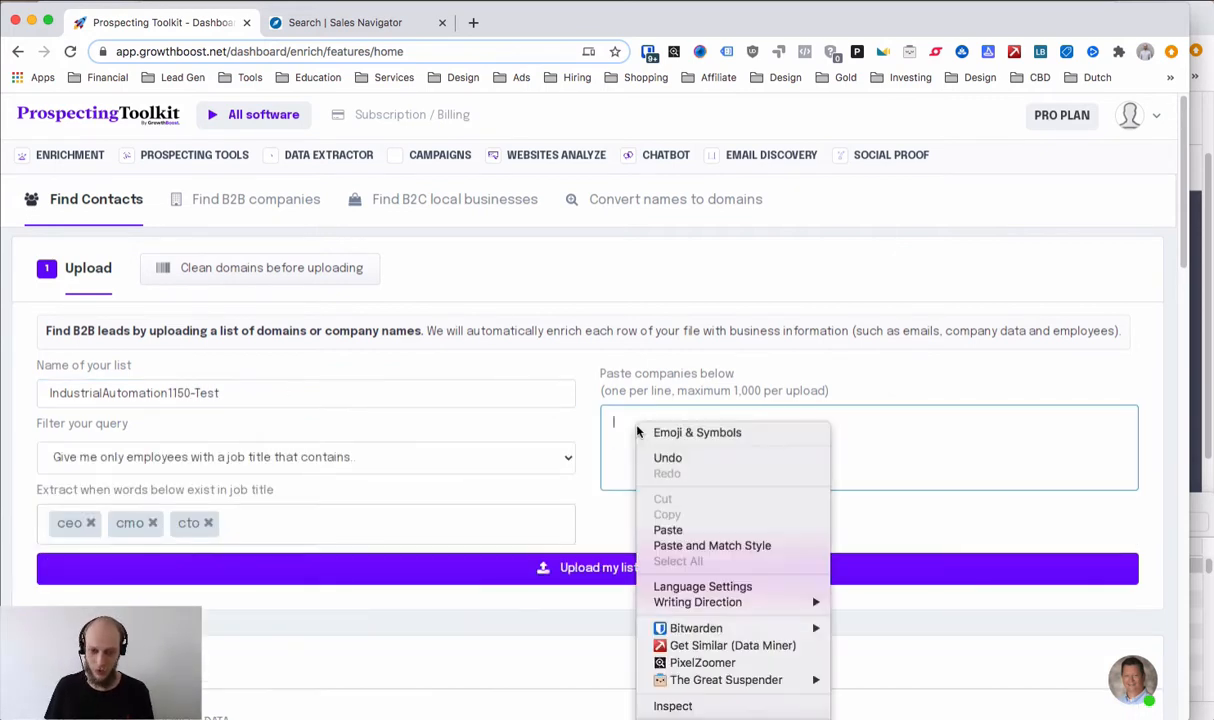
click(680, 520)
scroll(697, 448, up, 15)
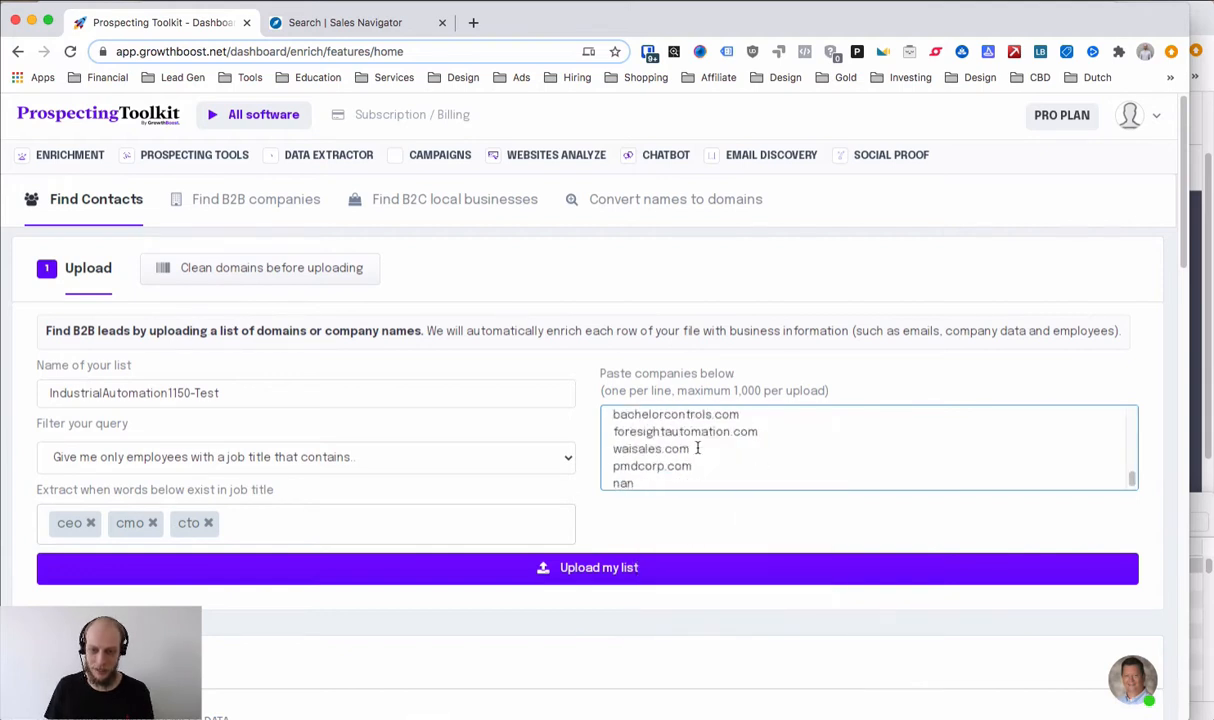
scroll(683, 418, up, 15)
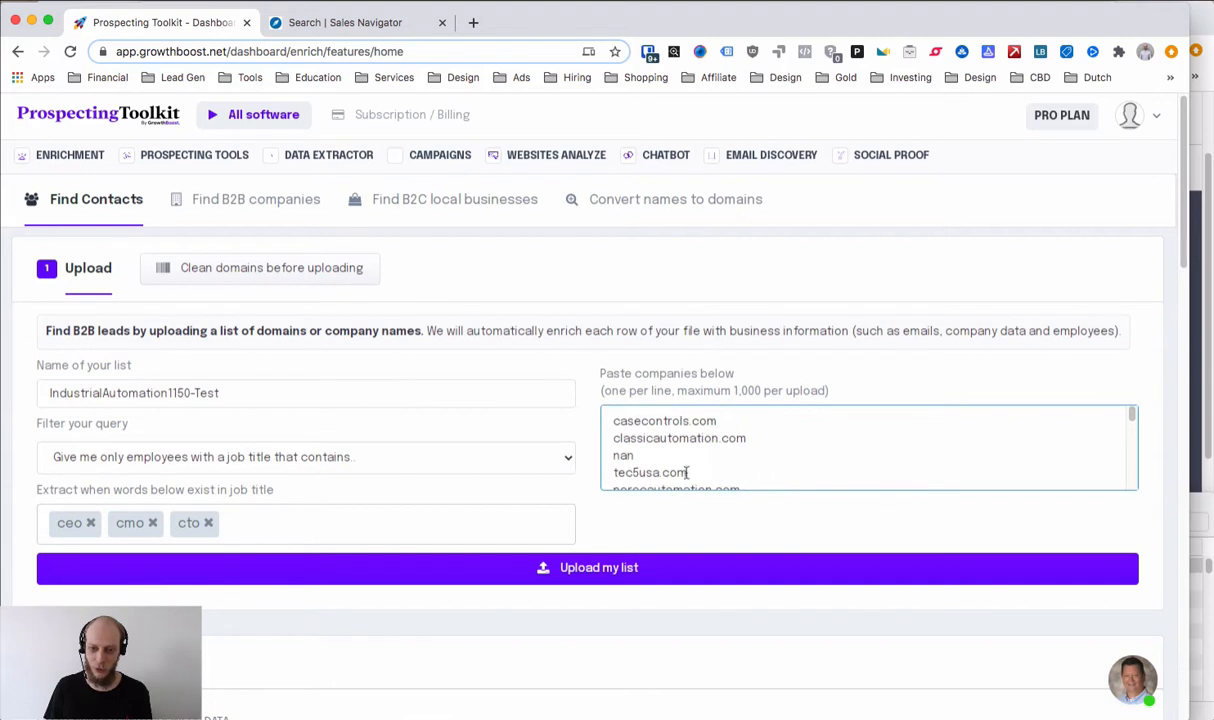
- Delete the "nan" entry between classicautomation.com and tec5usa.com from the pasted company list
scroll(686, 470, down, 15)
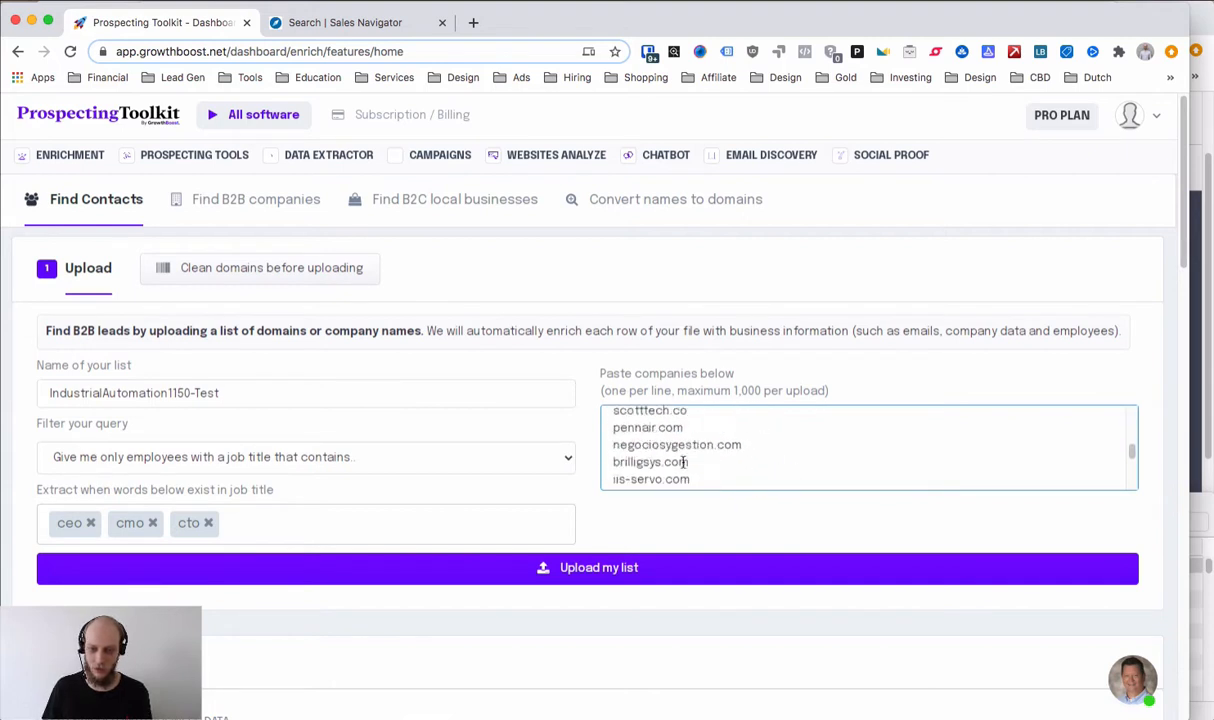
scroll(684, 462, up, 15)
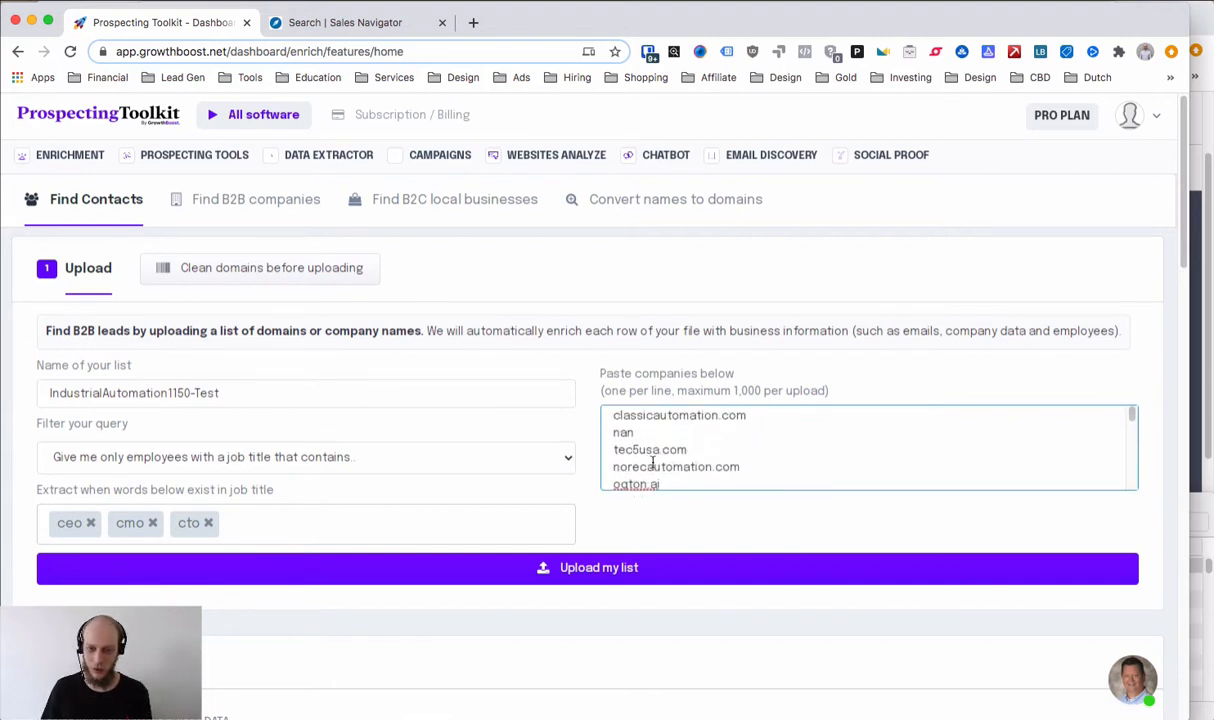
scroll(652, 462, up, 1)
drag(652, 458, 569, 461)
key(BackSpace)
key(BackSpace)
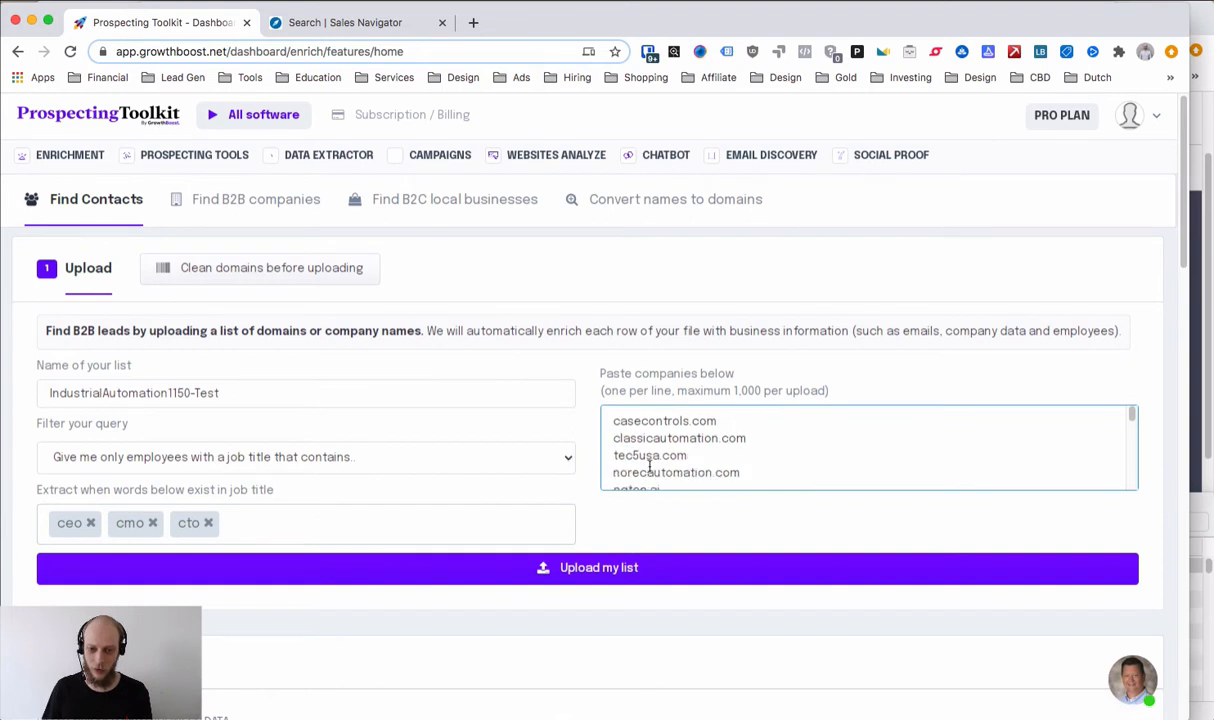
- Remove the invalid entry between rxmedic.com and ime-gmbh.de from the company list and return to the list's start
scroll(650, 463, down, 5)
drag(646, 430, 590, 462)
key(BackSpace)
key(BackSpace)
scroll(657, 444, down, 3)
key(BackSpace)
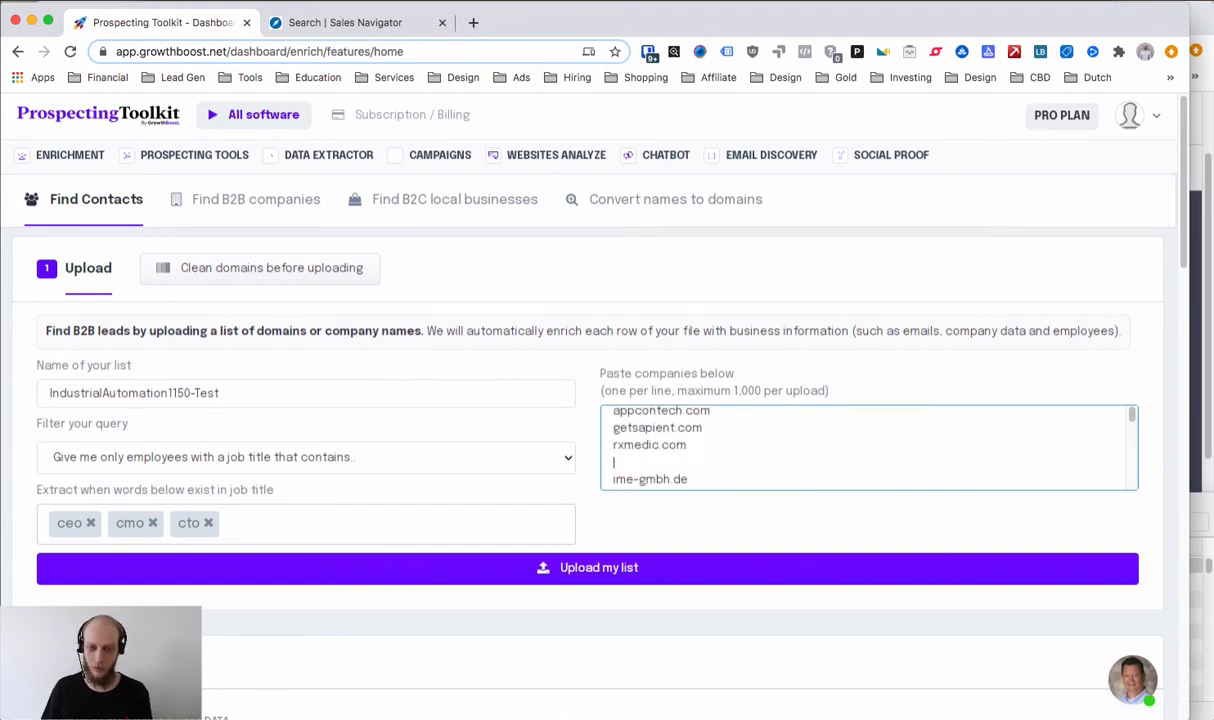
key(BackSpace)
scroll(600, 440, up, 10)
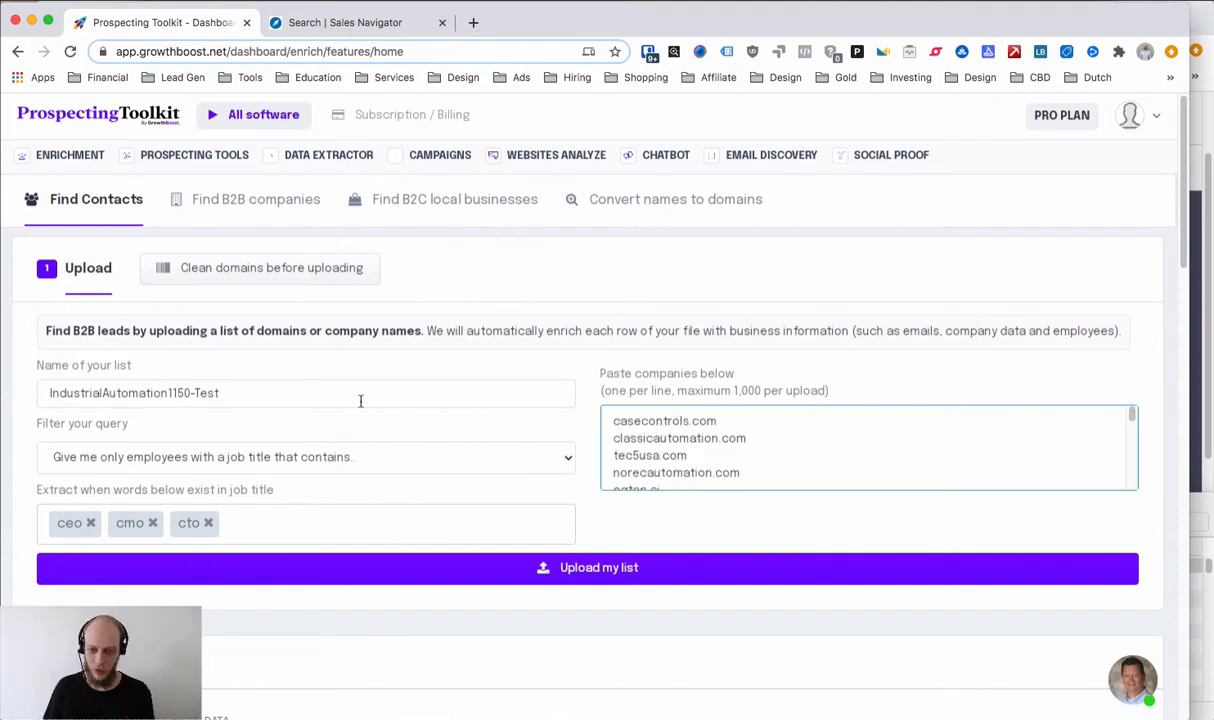
- Remove cto from the job title words and add director of marketing, vp of sales and vp sales
click(209, 524)
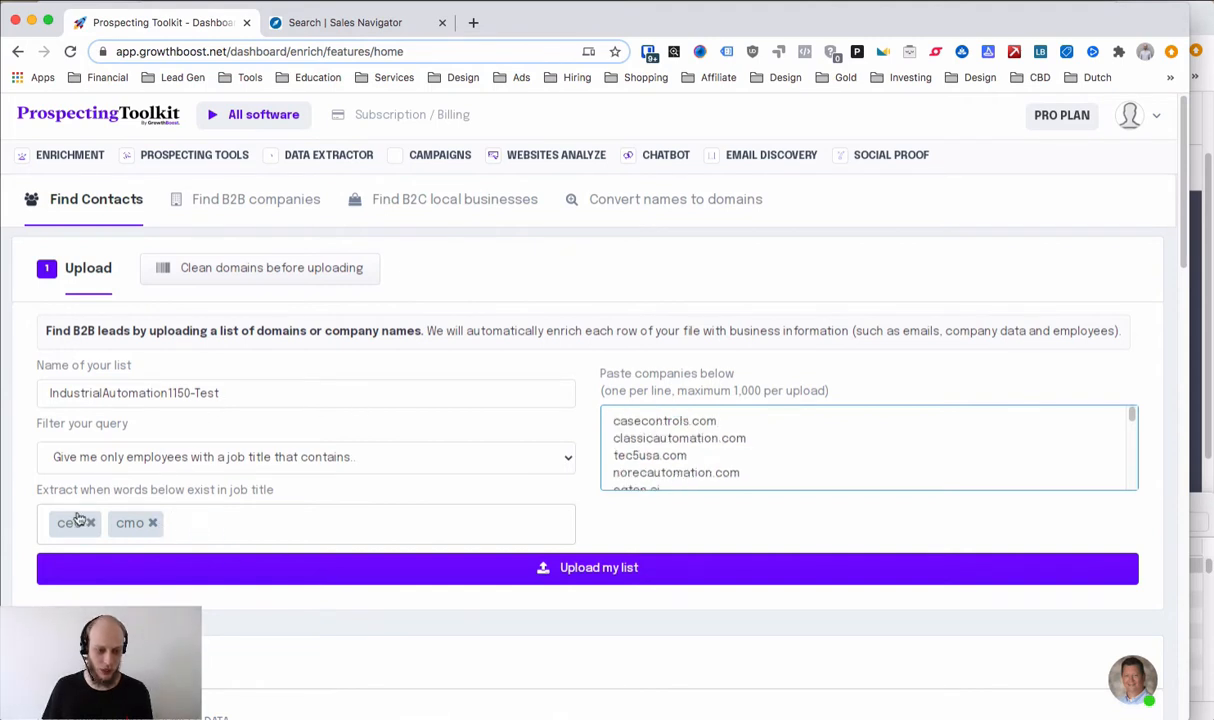
click(240, 522)
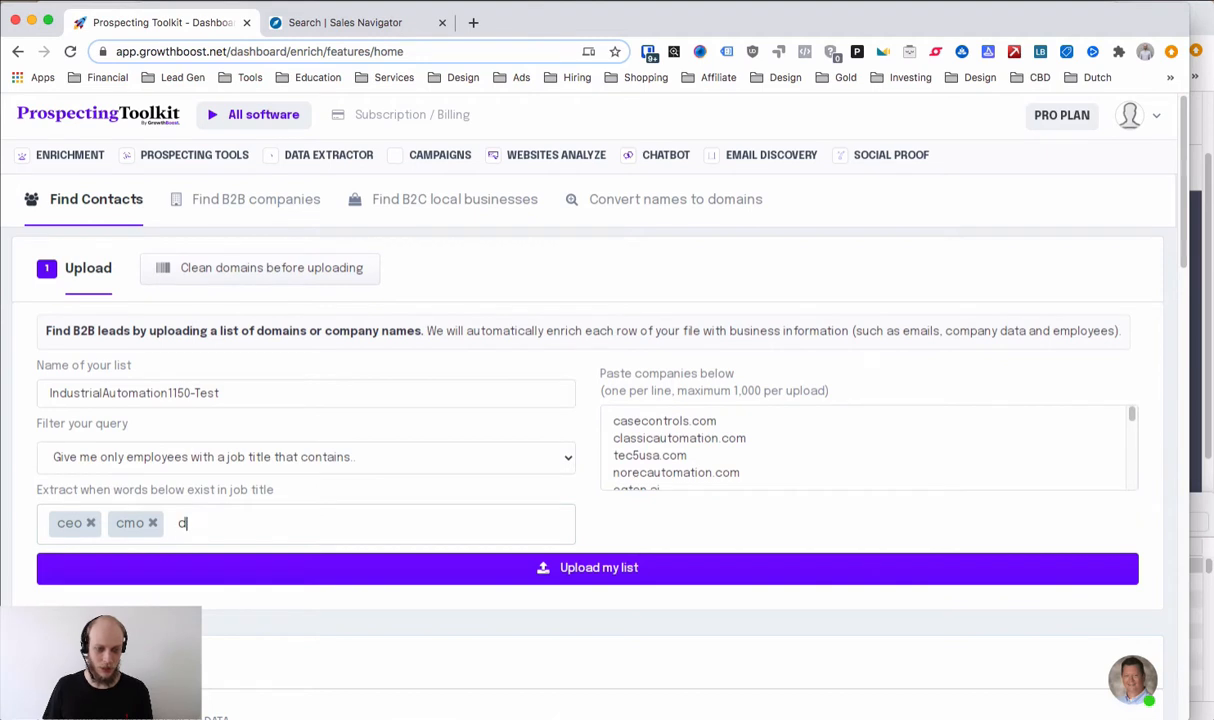
text(director of)
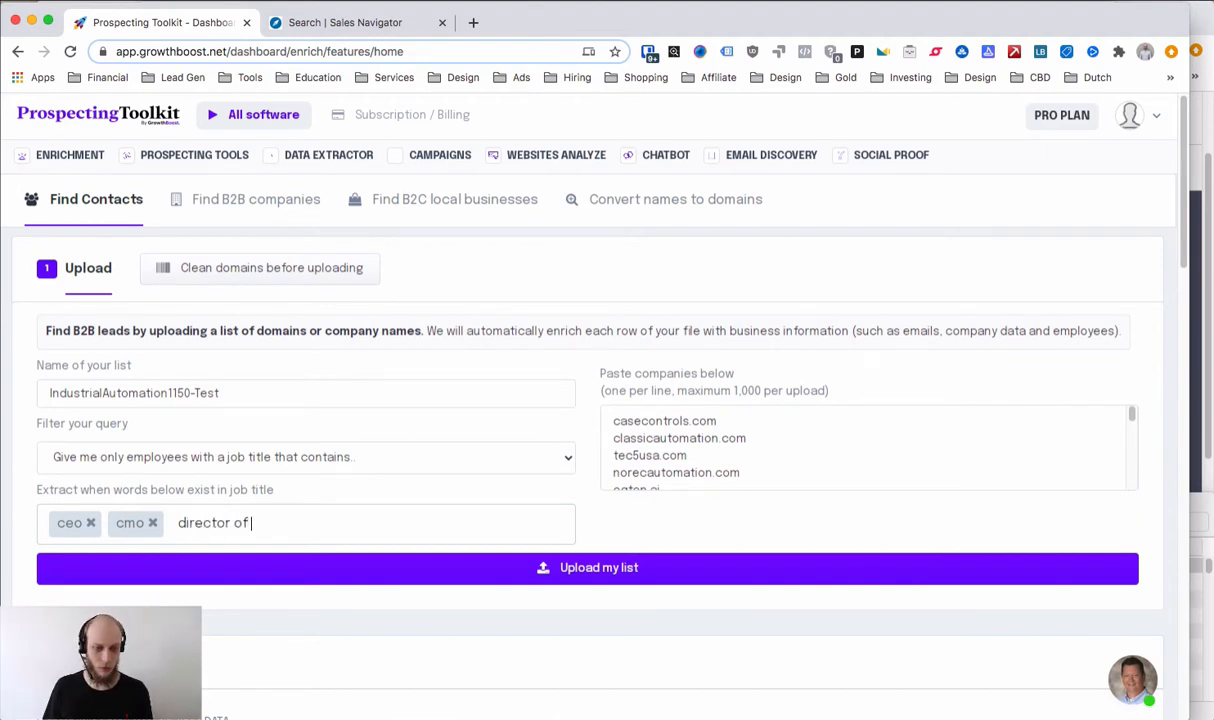
text( marketing)
key(Return)
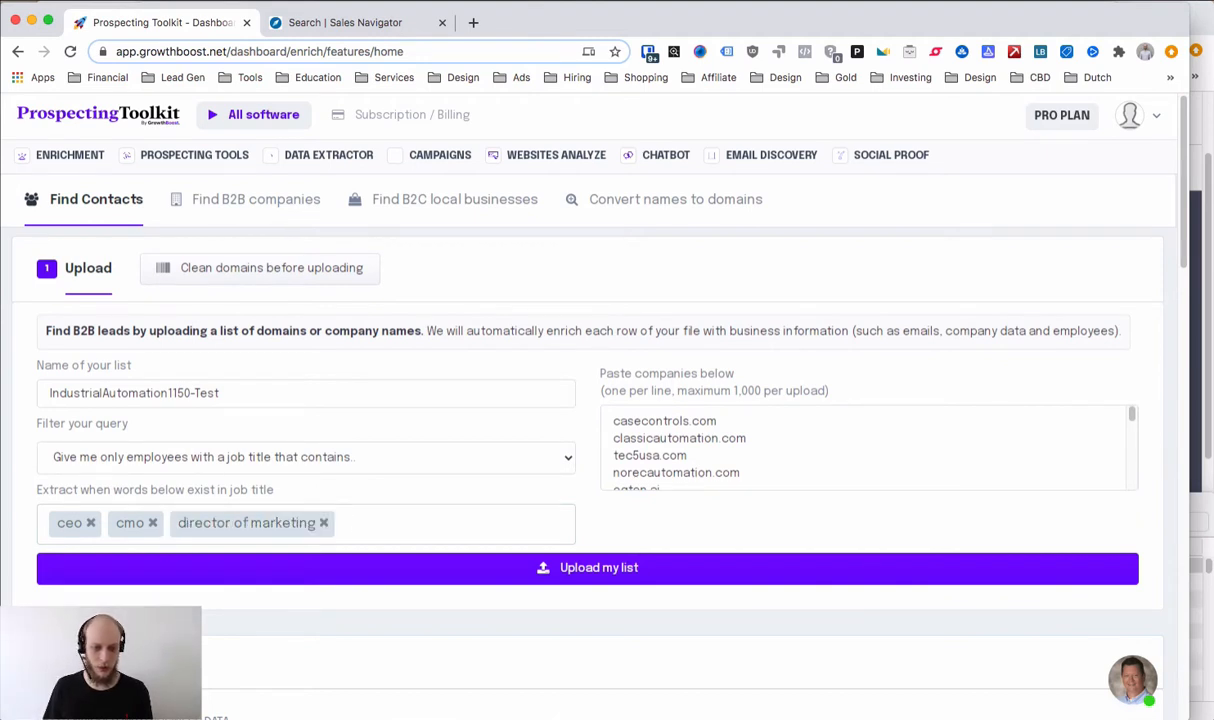
text(vp of sales)
key(Return)
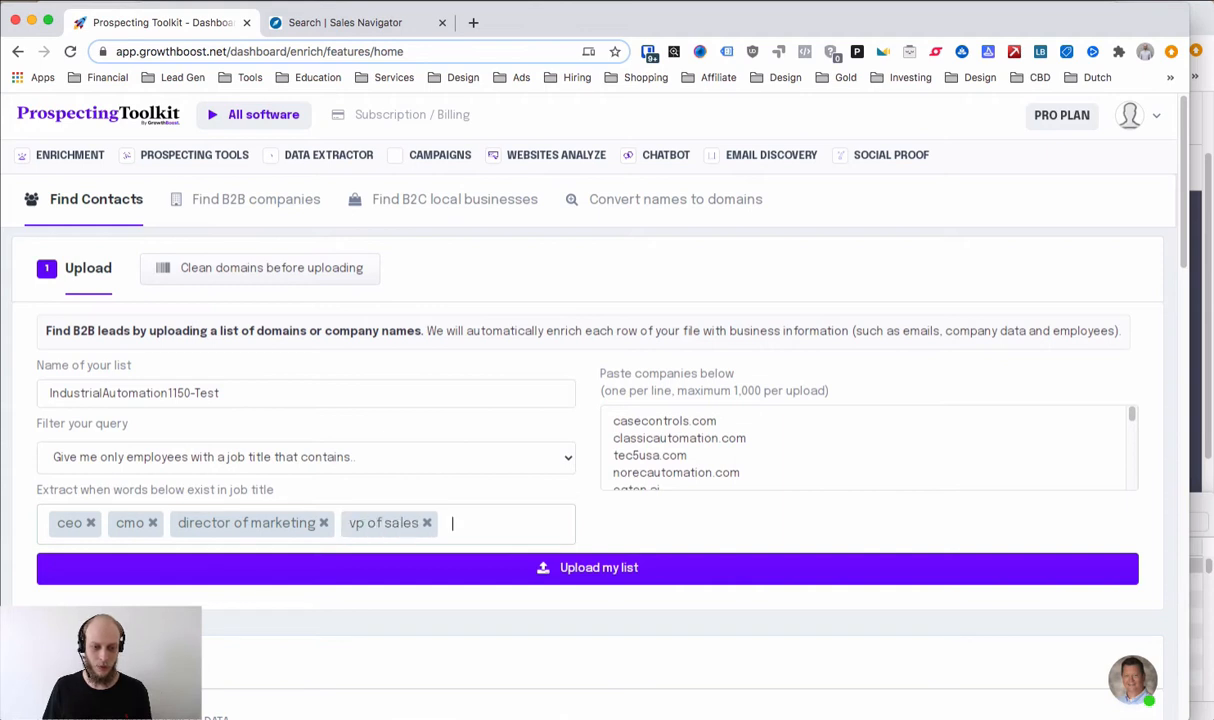
key(Return)
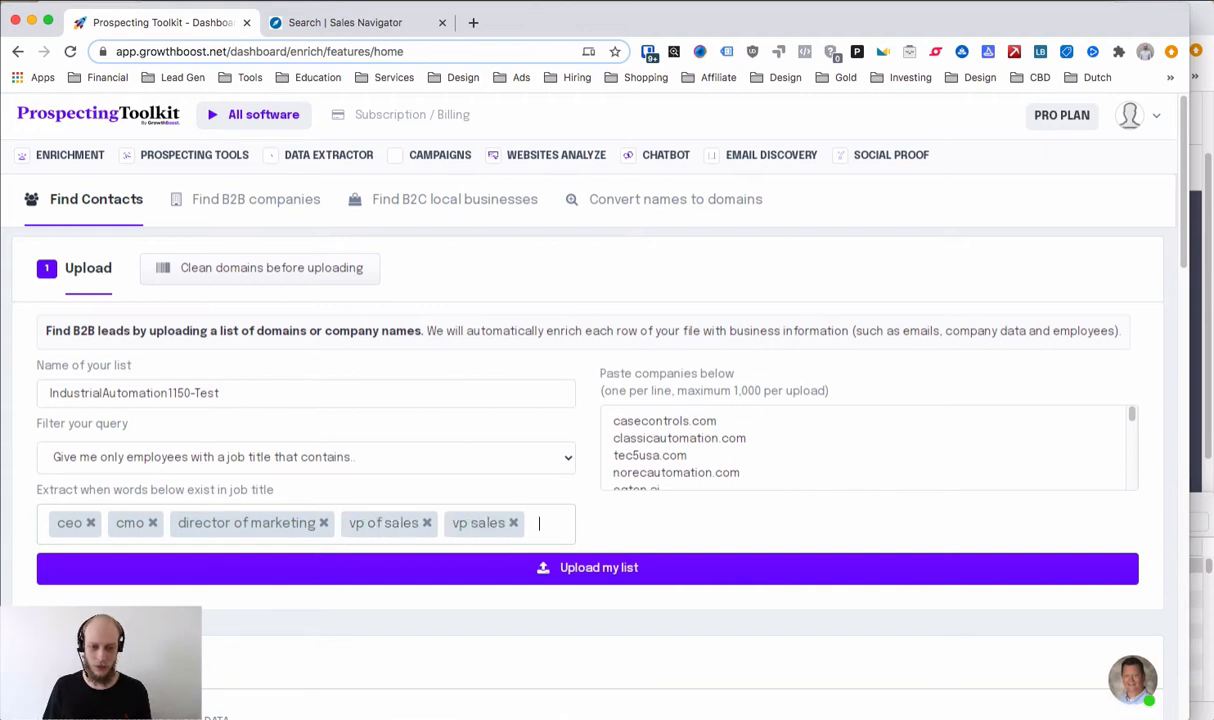
- Add sales director, head of growth and chief revenue officer to the job title words, and upload the list
text(sales dir)
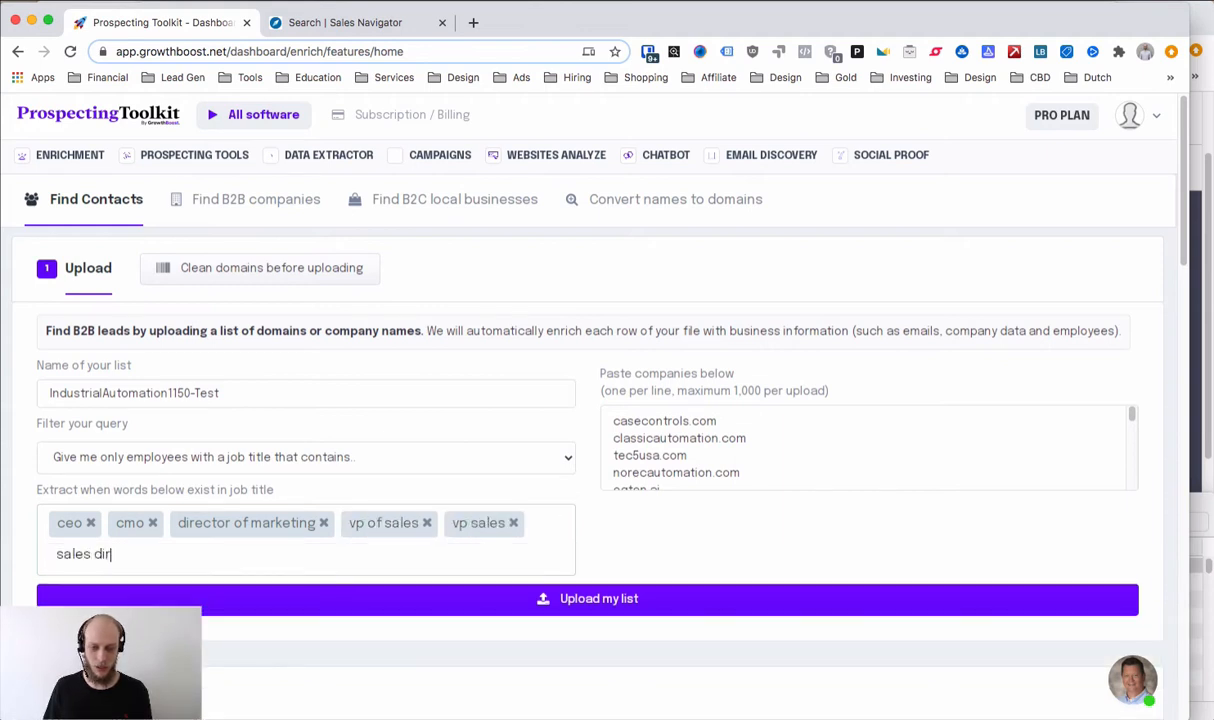
text(ector)
key(Return)
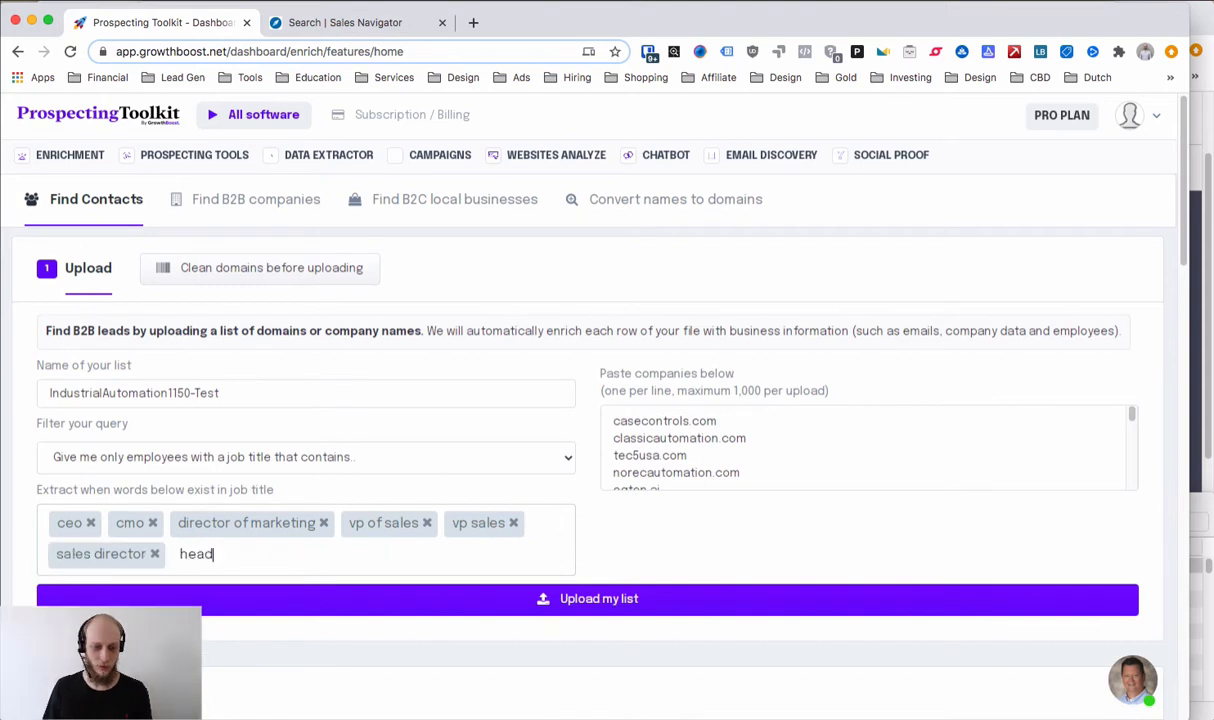
text(head of growth)
key(Return)
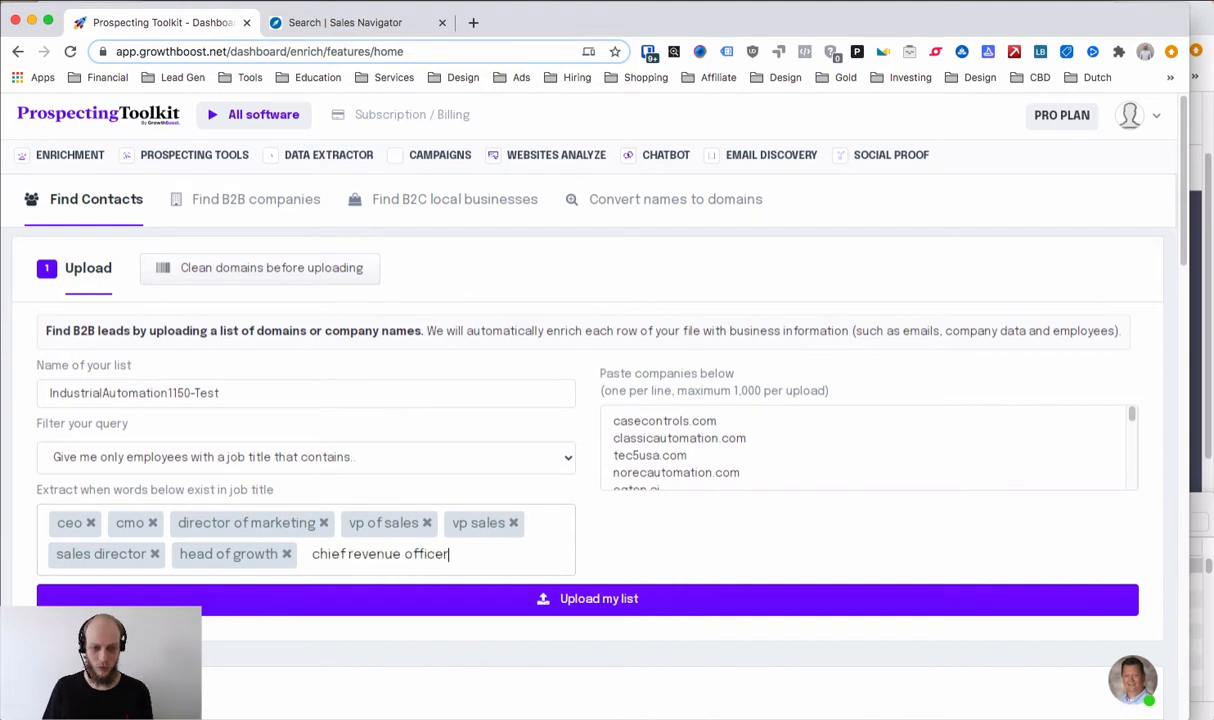
text(chief revenue officer)
key(Return)
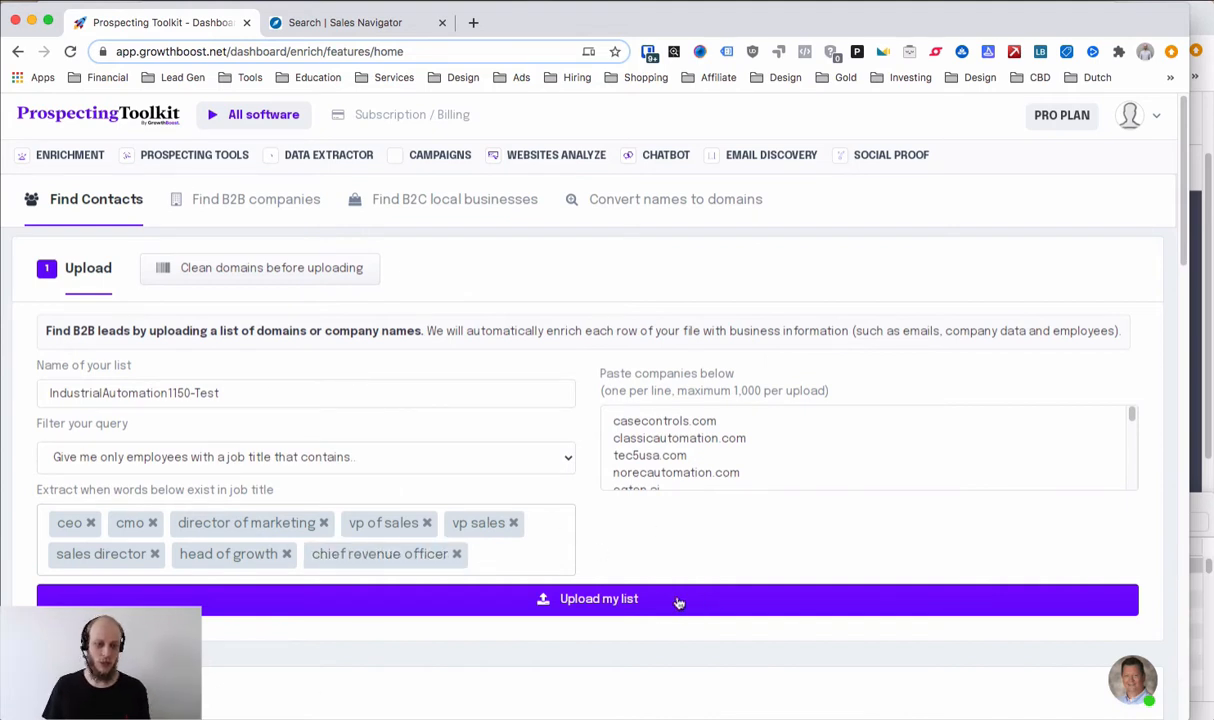
click(600, 598)
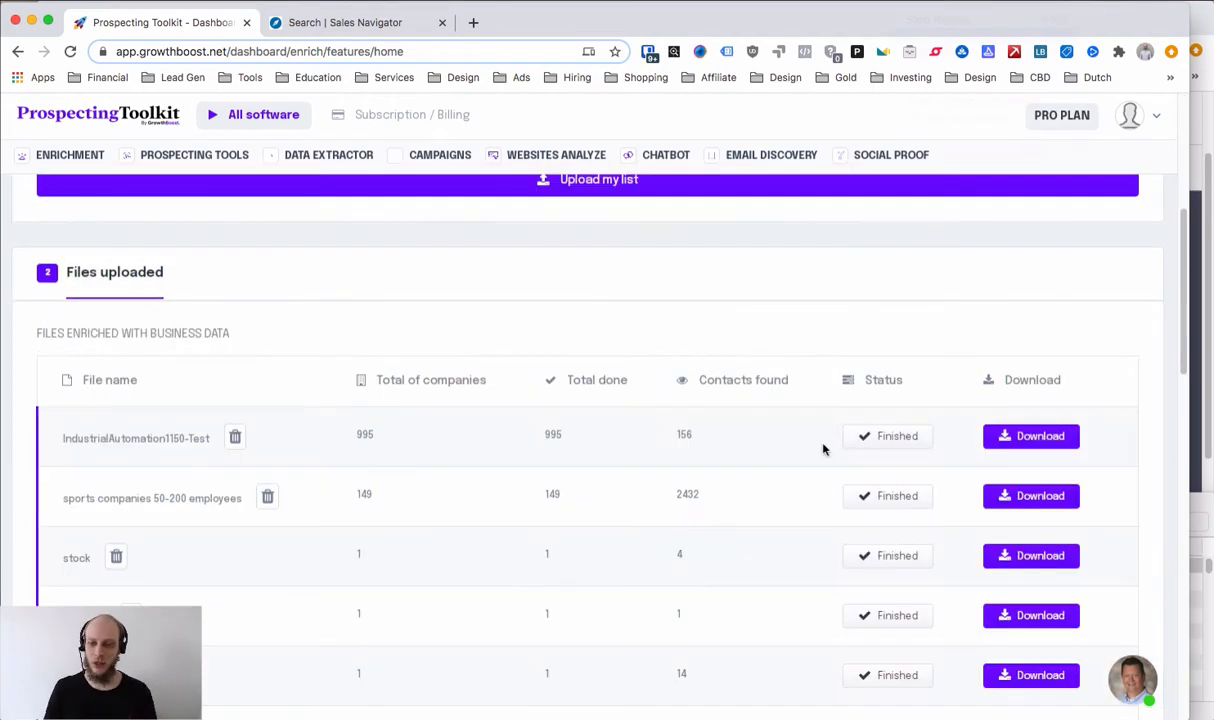
- Check the contacts found for IndustrialAutomation1150-Test and set the query filter to a maximum of 5 contacts per company
drag(733, 440, 658, 423)
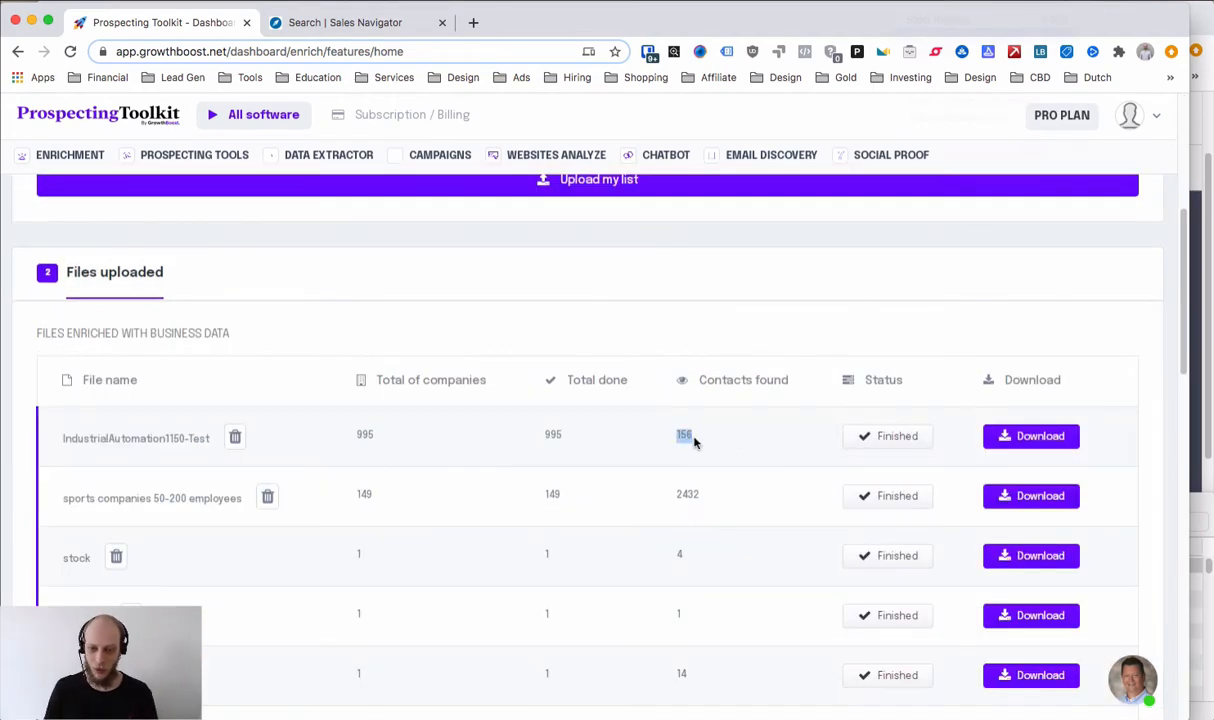
scroll(420, 460, up, 4)
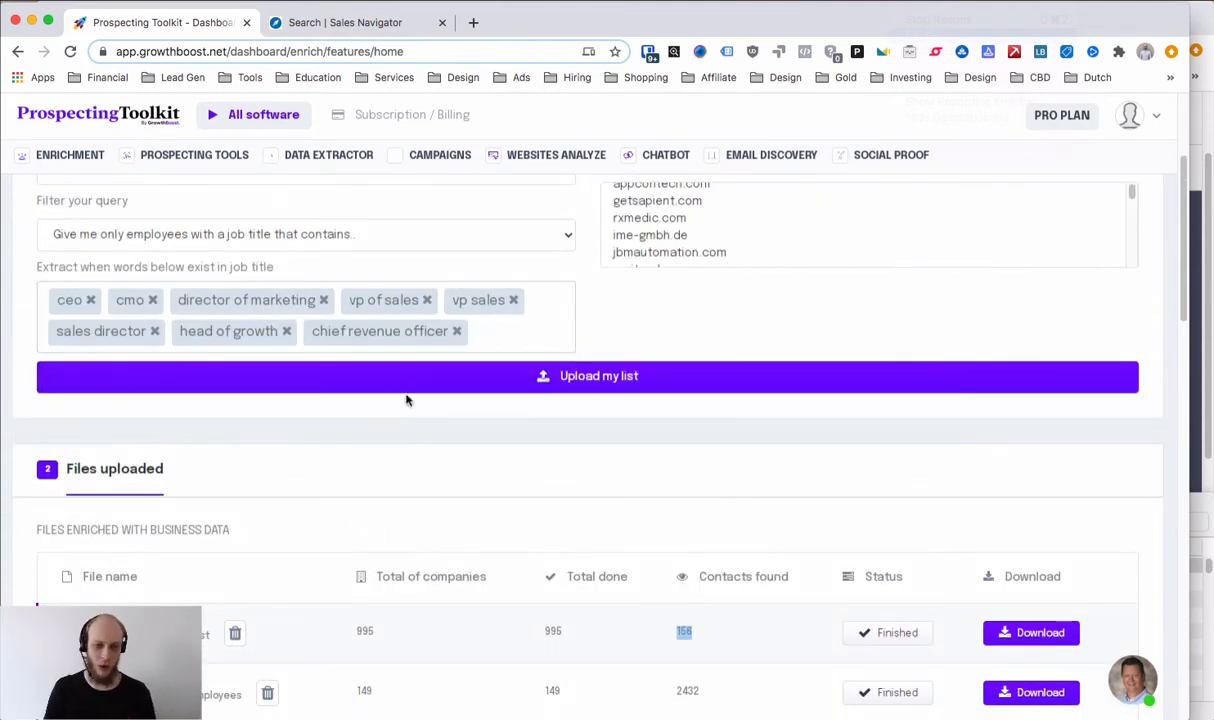
click(470, 234)
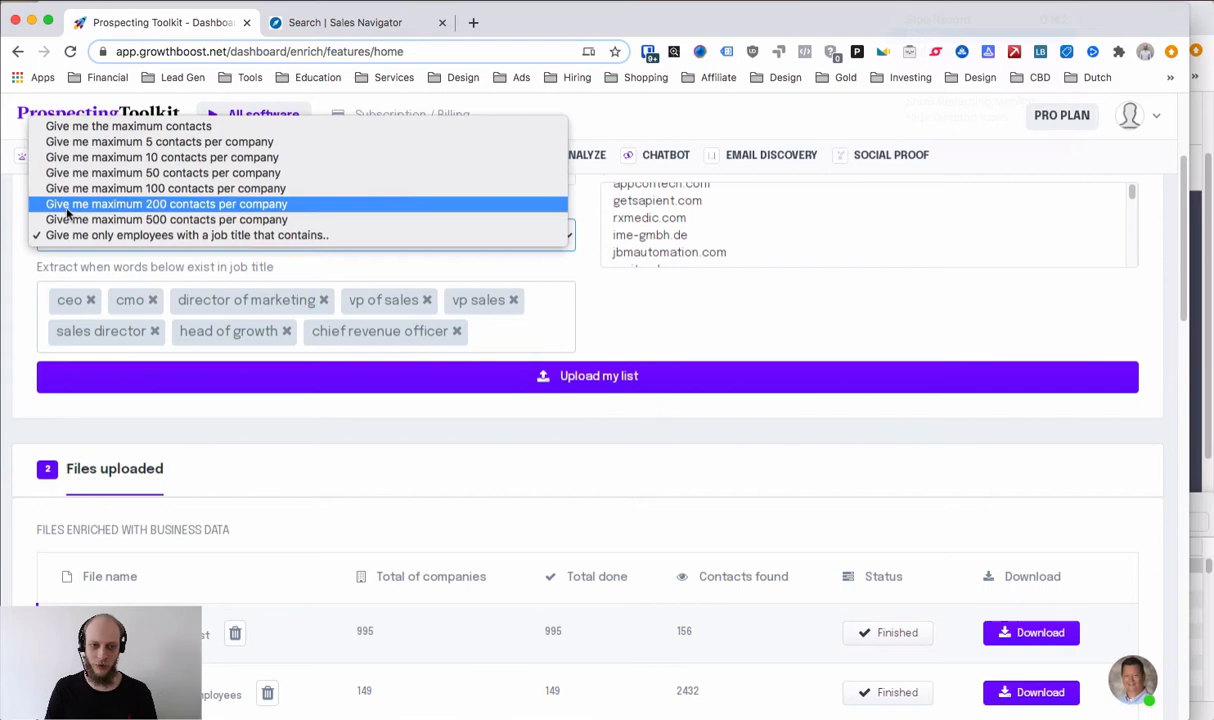
click(58, 142)
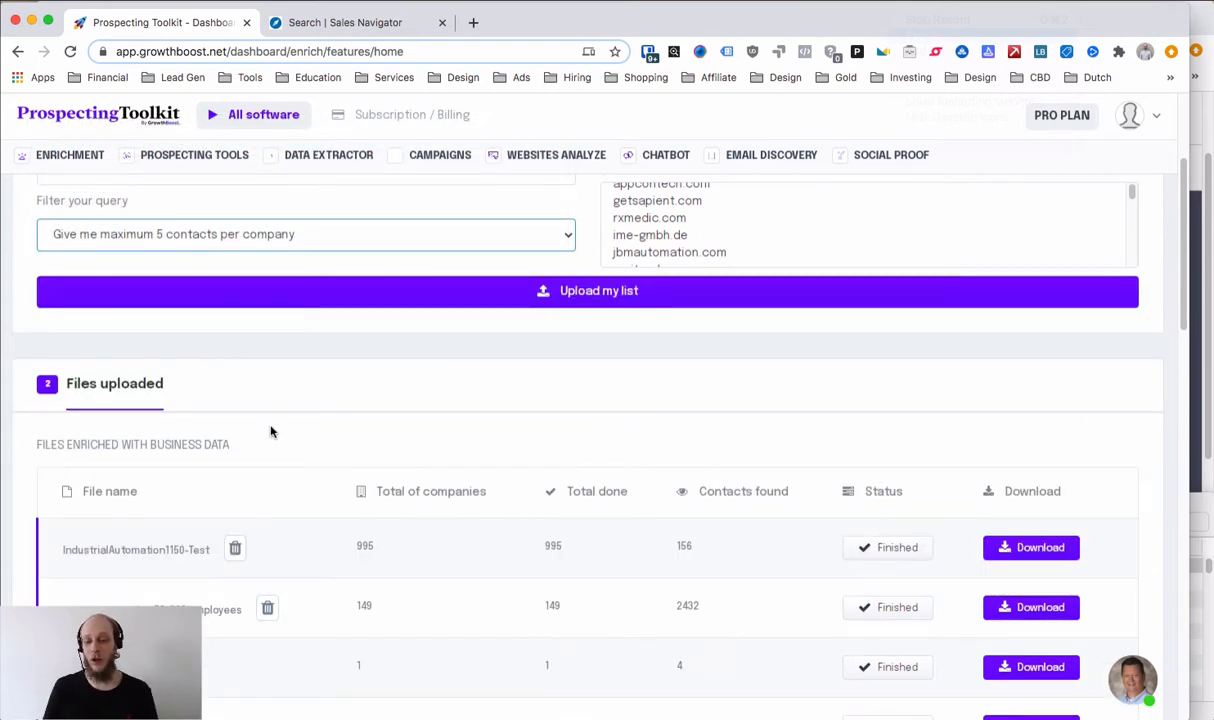
click(200, 232)
click(228, 341)
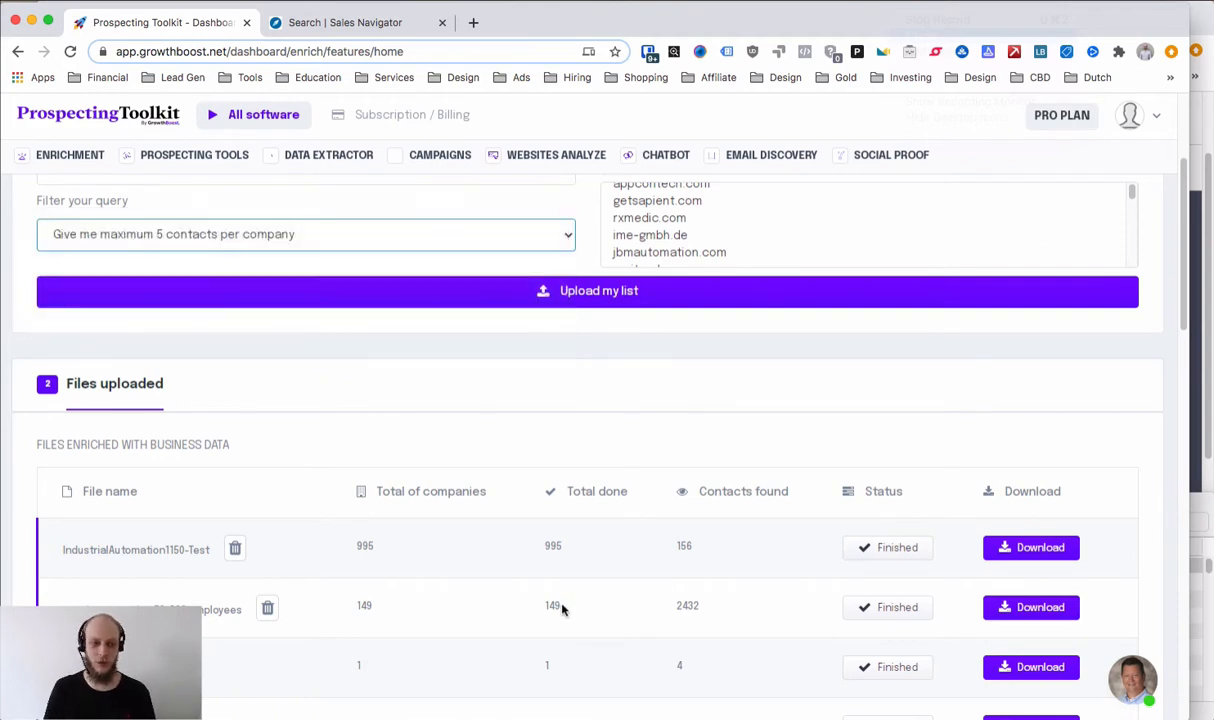
- Download the enriched IndustrialAutomation1150-Test file and open the spreadsheet from the Downloads folder
scroll(975, 533, down, 2)
click(998, 411)
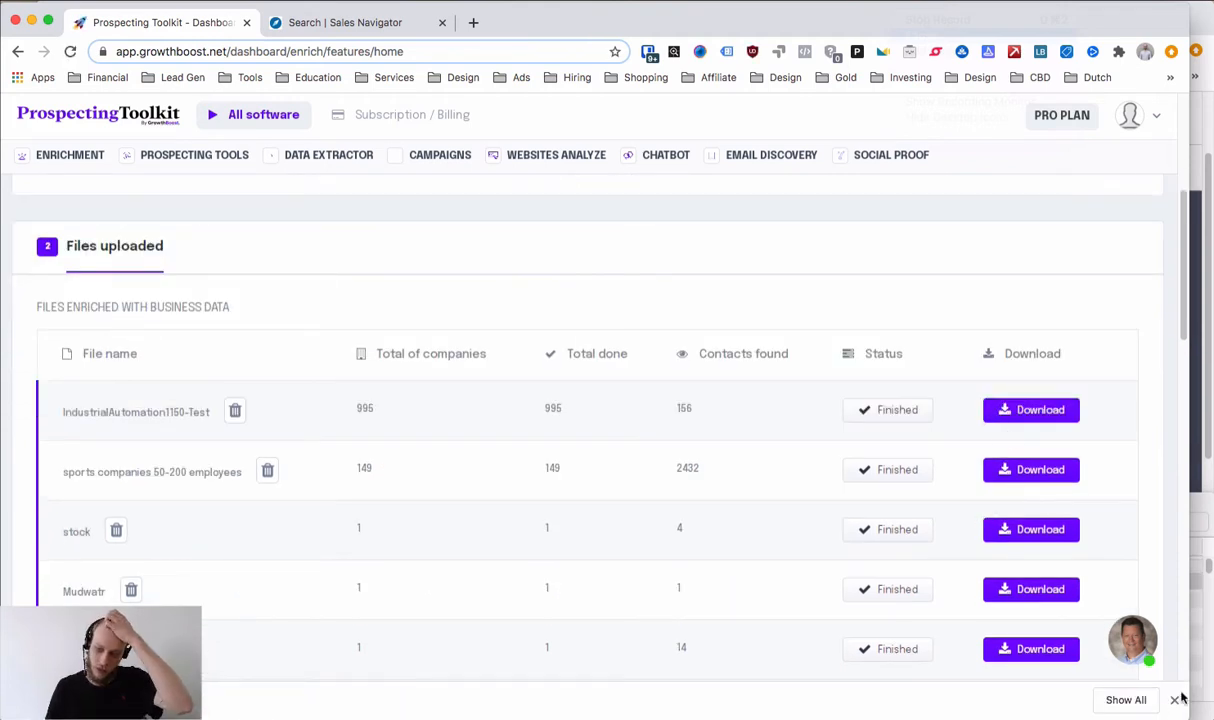
click(1176, 699)
click(1203, 513)
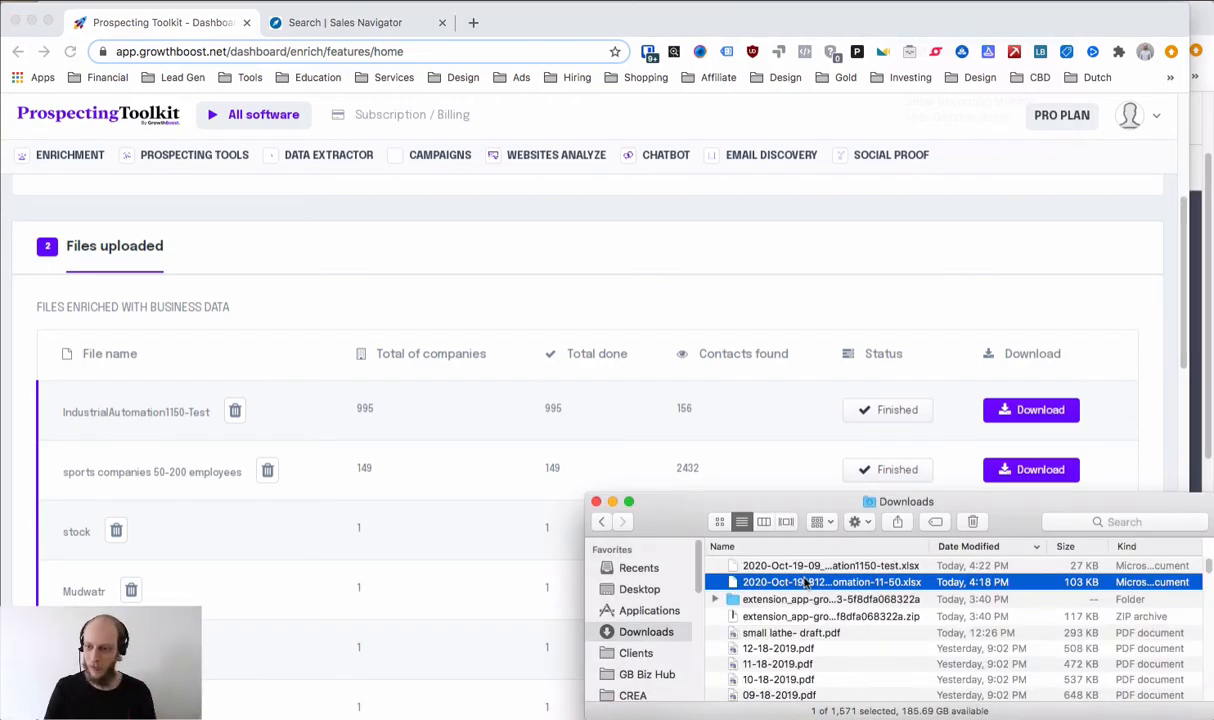
double_click(805, 582)
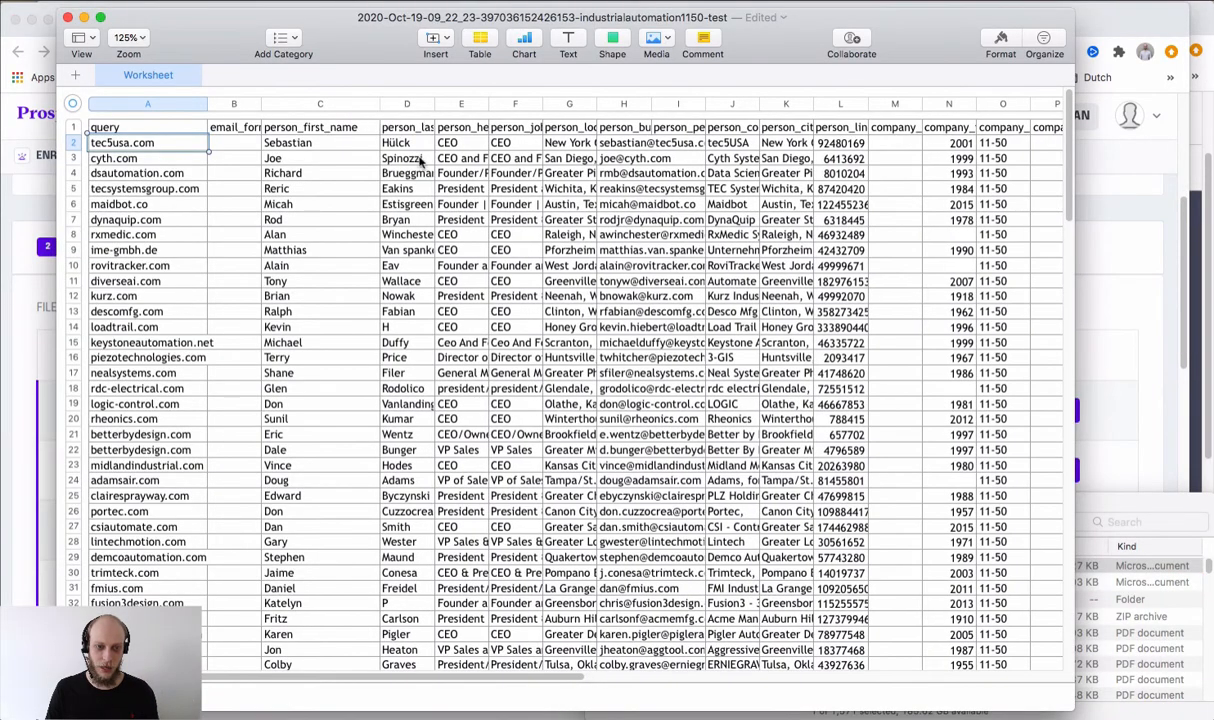
- Widen the person_business_email and person_personal_email columns so that full addresses fit
scroll(420, 160, right, 5)
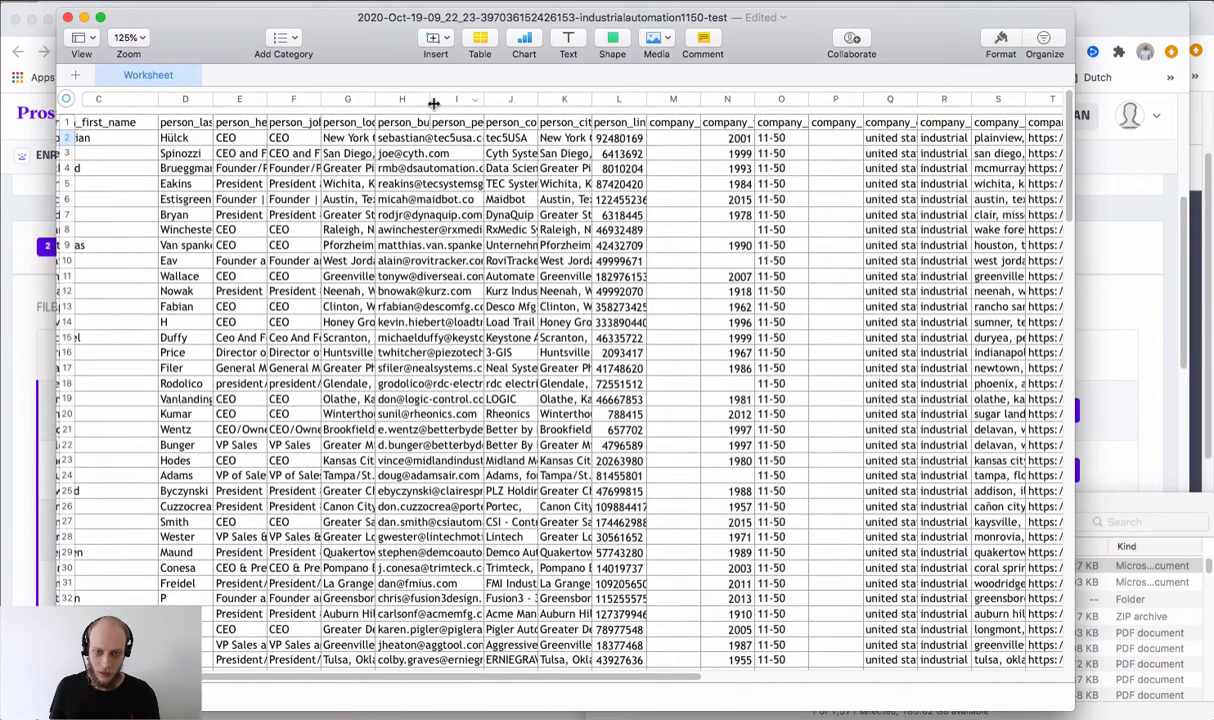
drag(434, 104, 768, 106)
drag(763, 107, 762, 107)
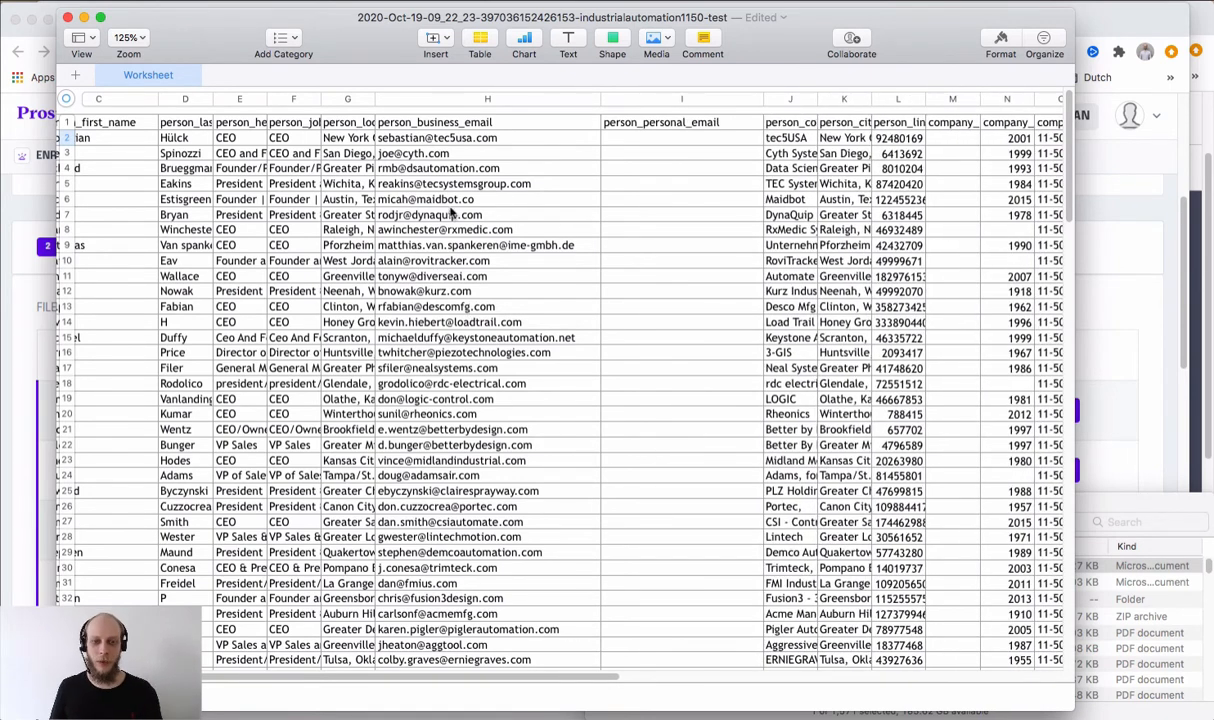
- Look through the enriched contacts down to the last row and examine their domains, business emails and job titles, including the seaconeng.com contact's
scroll(451, 211, down, 15)
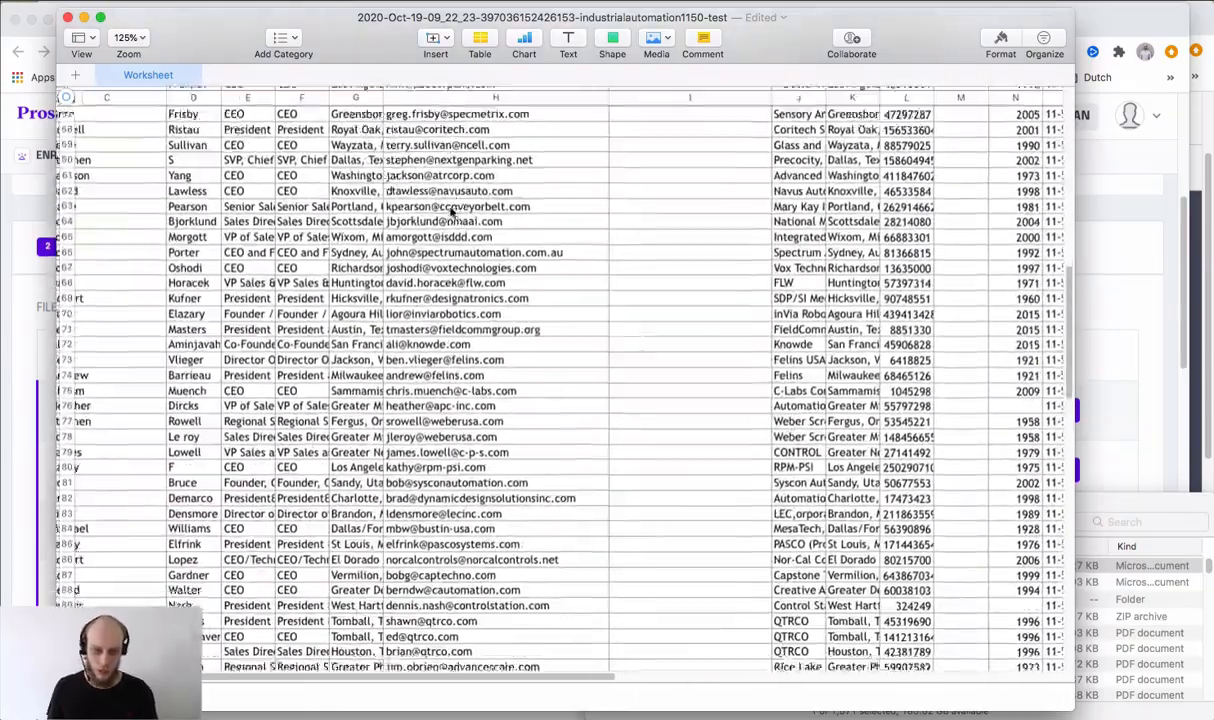
scroll(451, 211, down, 20)
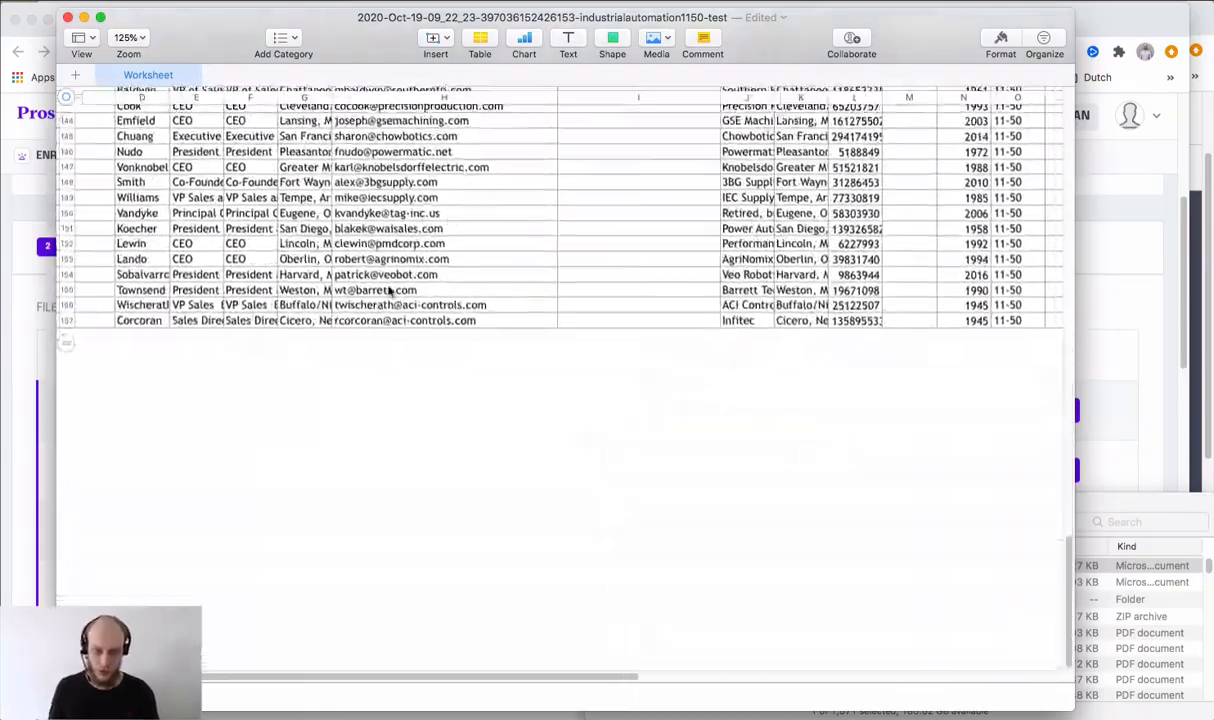
scroll(390, 290, up, 20)
scroll(250, 280, left, 5)
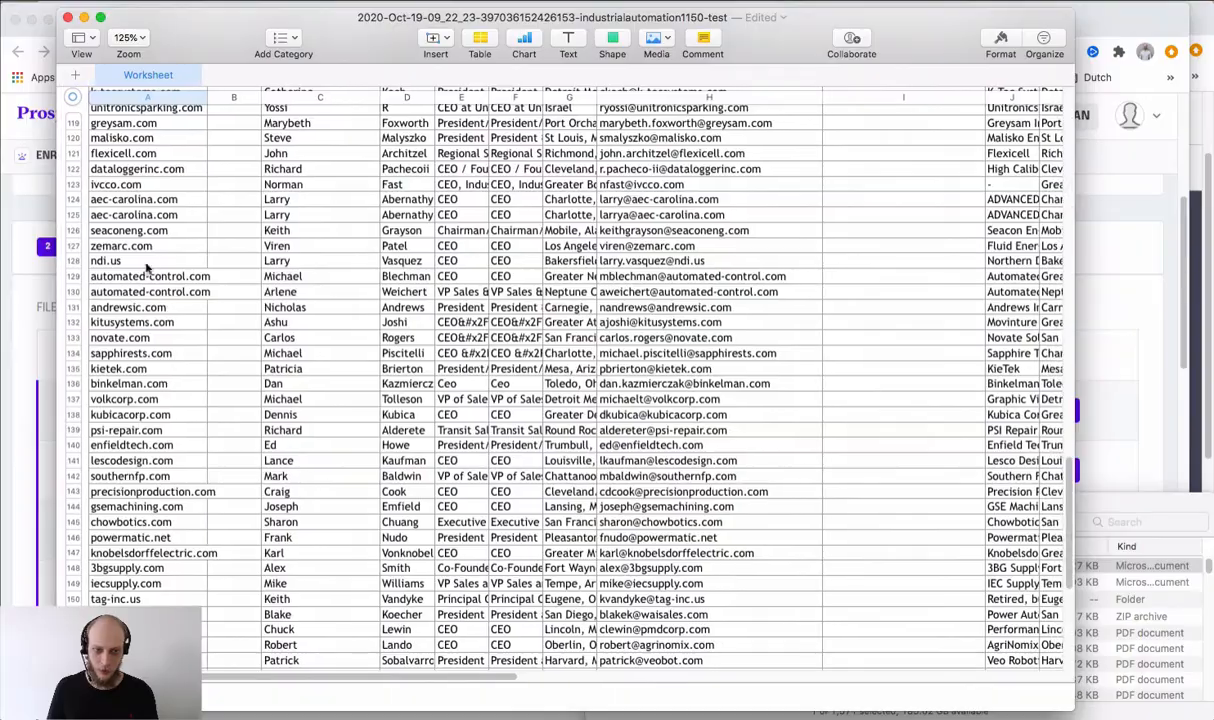
scroll(140, 495, up, 20)
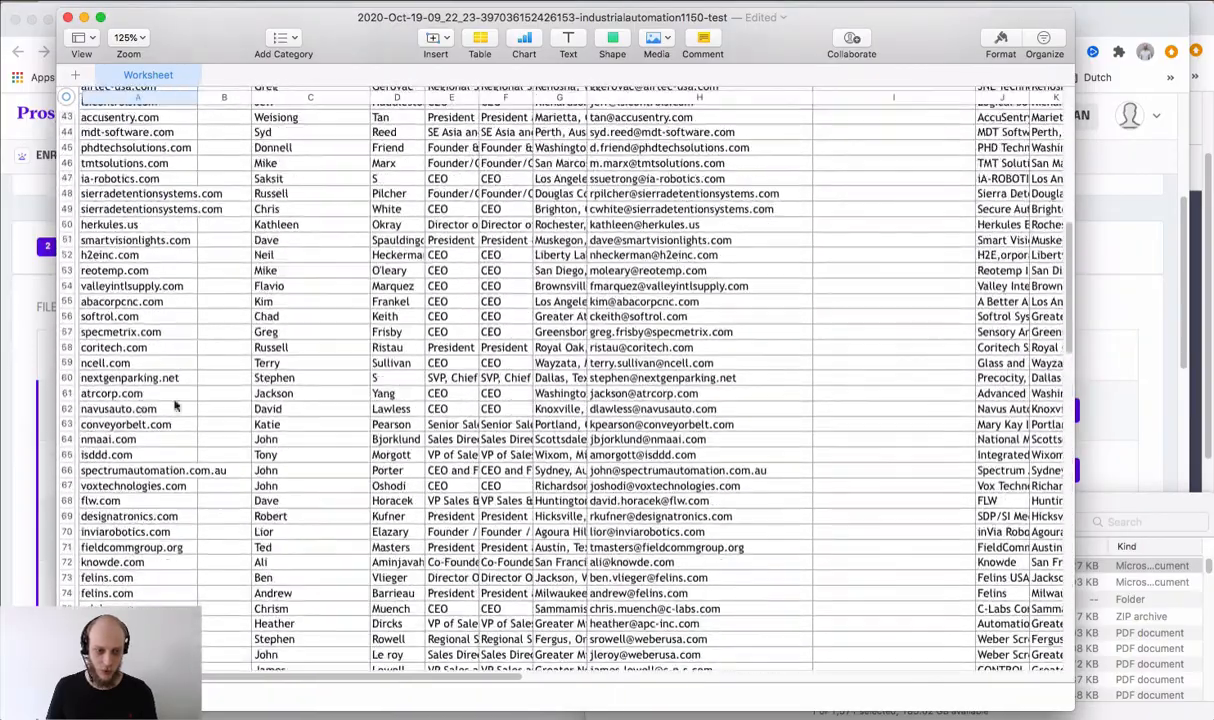
scroll(680, 466, down, 20)
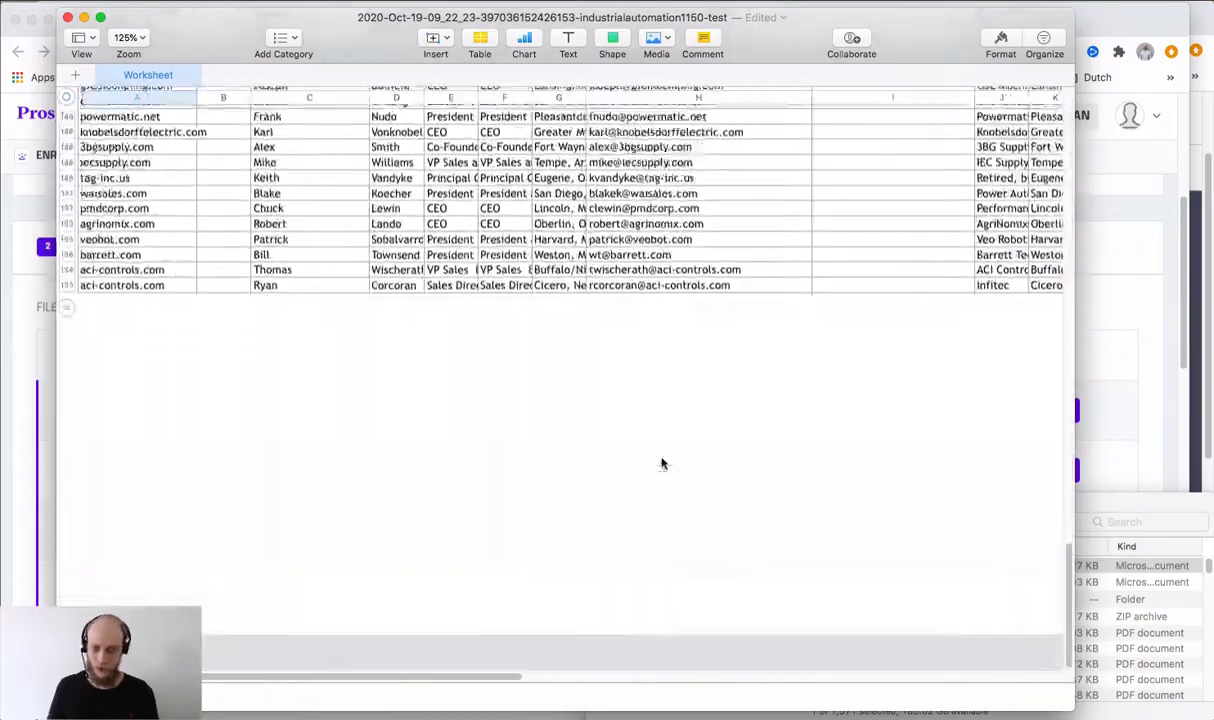
scroll(661, 463, up, 3)
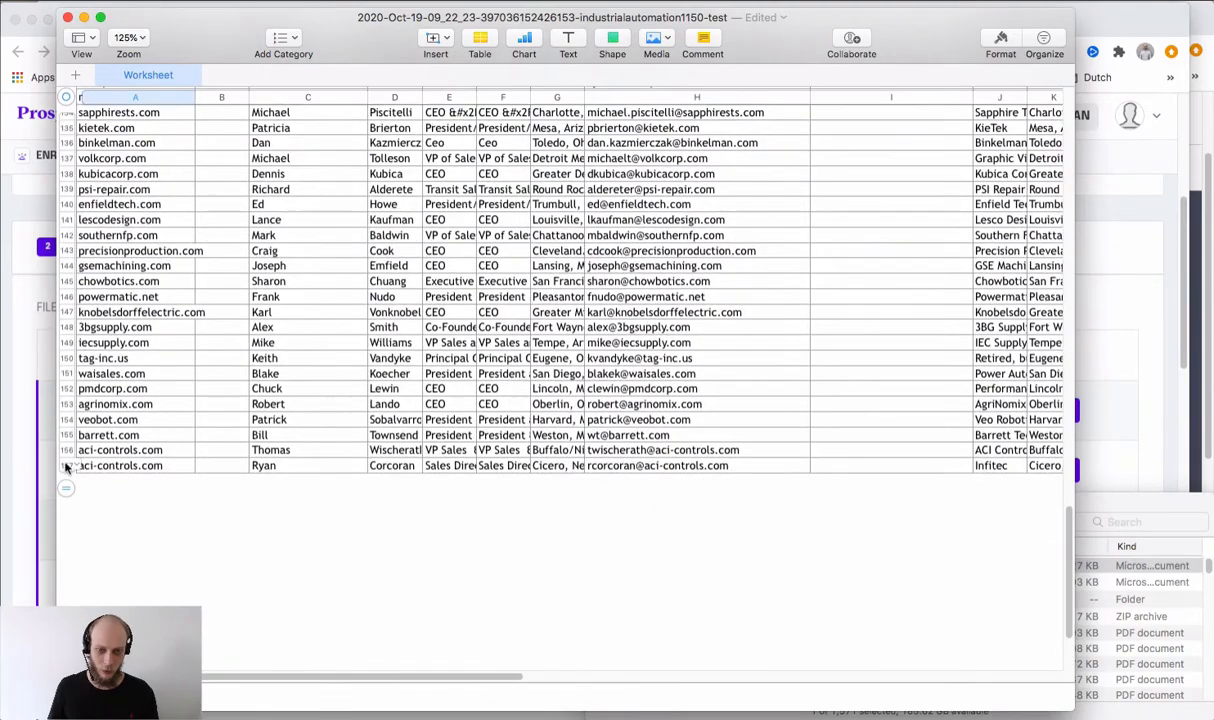
click(501, 392)
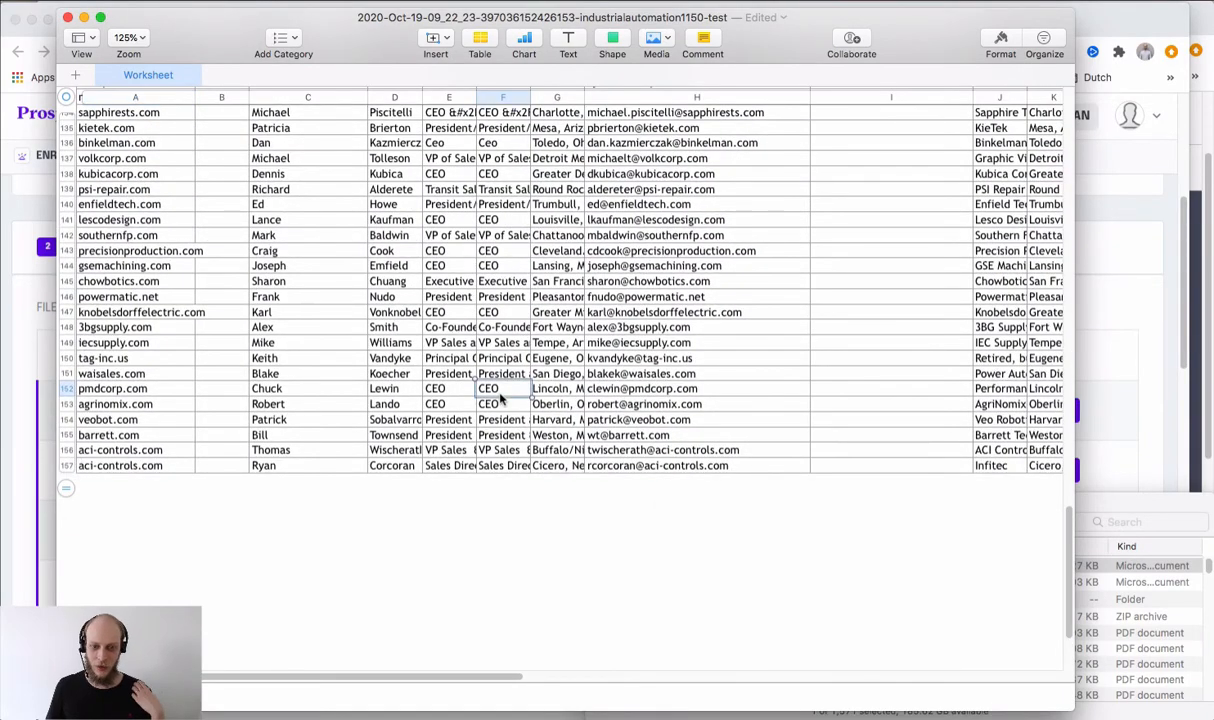
scroll(457, 395, up, 8)
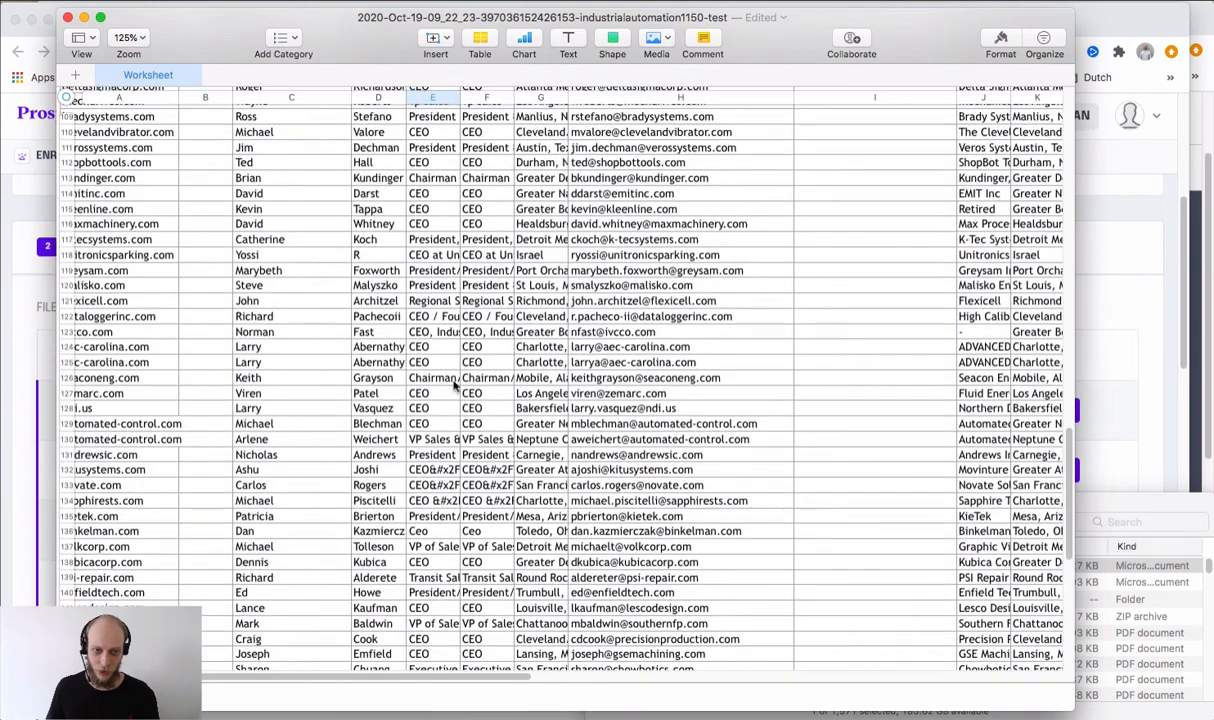
click(451, 380)
double_click(447, 379)
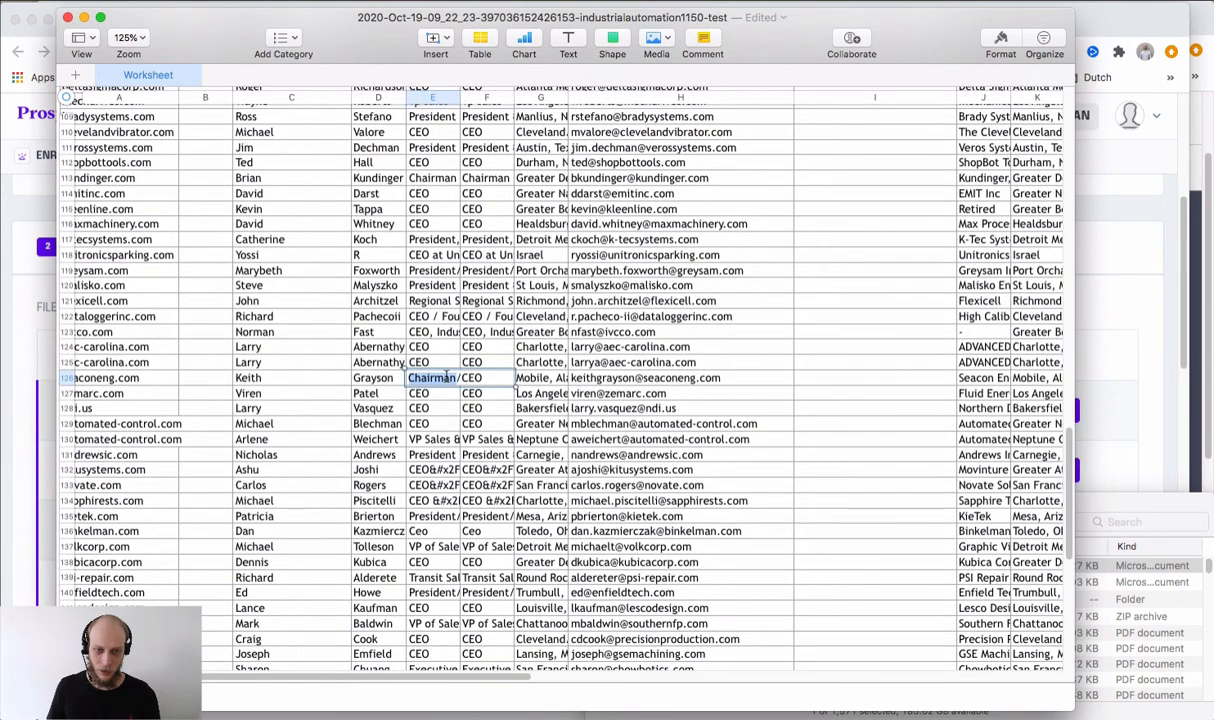
- Examine the full job titles of the contacts further up the worksheet, including those at k-tecsystems.com and teco-inc.com
scroll(472, 410, up, 4)
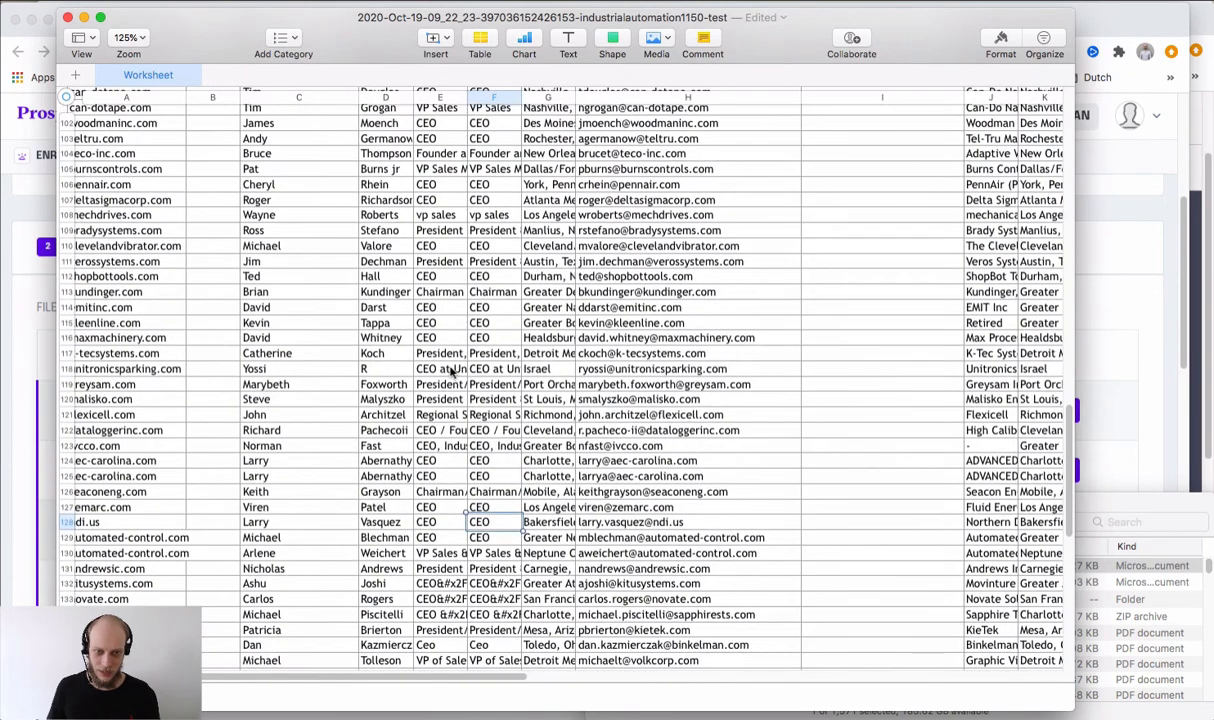
double_click(450, 369)
click(451, 356)
scroll(451, 357, up, 6)
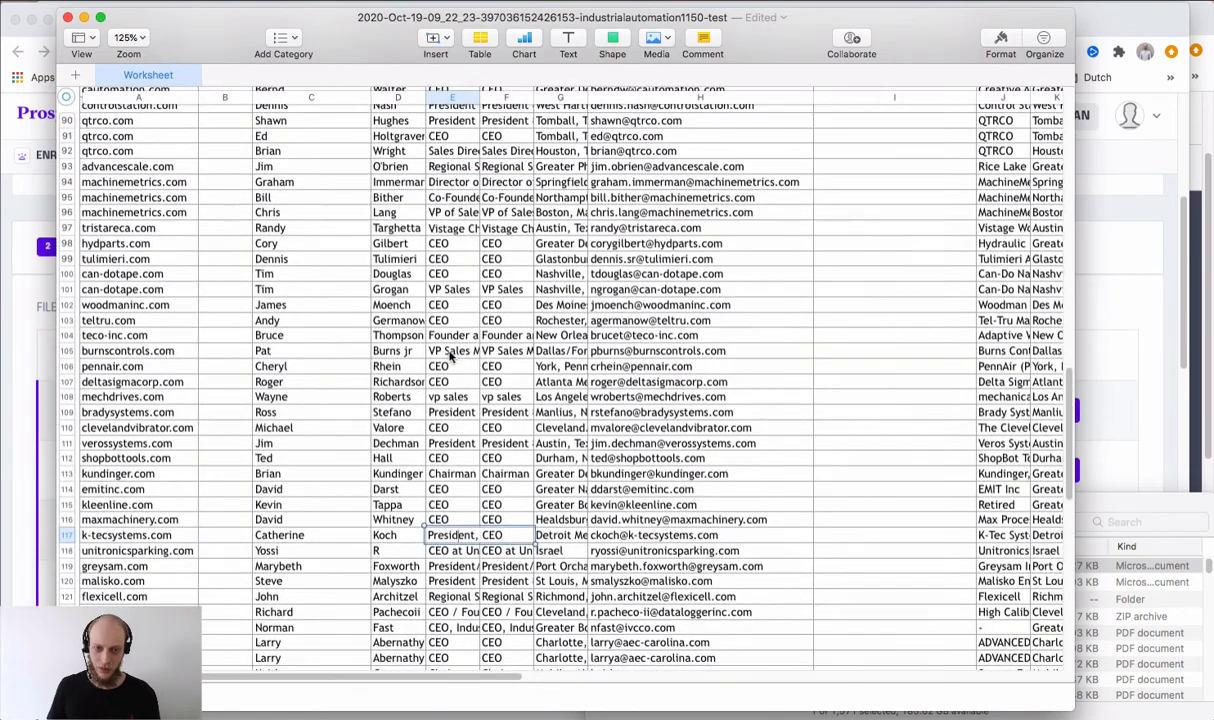
double_click(456, 334)
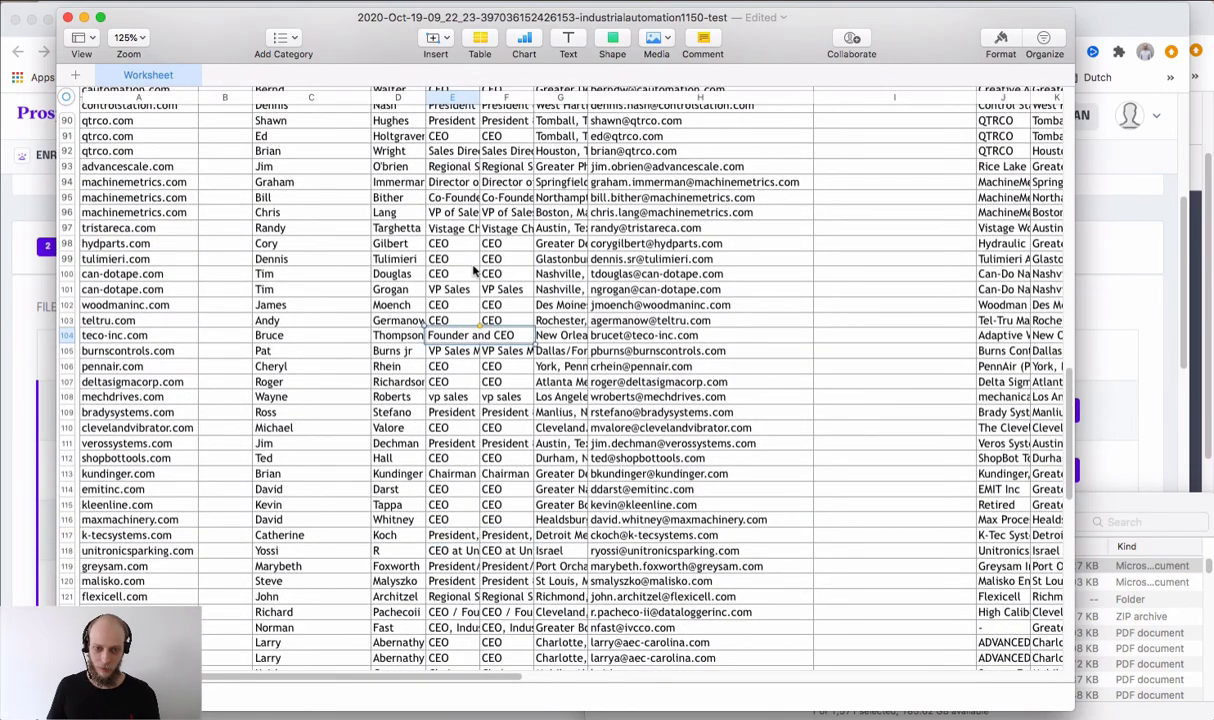
- Read the truncated job titles of the advancescale.com, machinemetrics.com and tristareca.com contacts and return to the worksheet's header row
scroll(476, 271, up, 4)
click(437, 245)
click(456, 266)
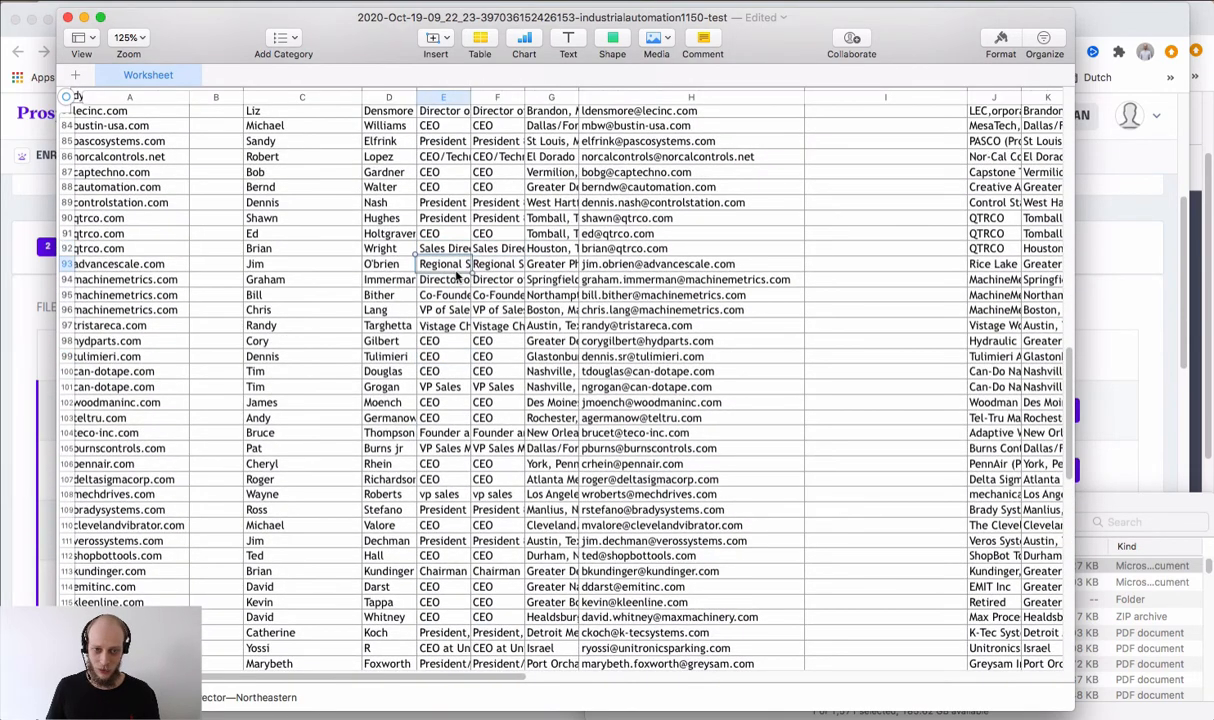
double_click(457, 270)
double_click(457, 281)
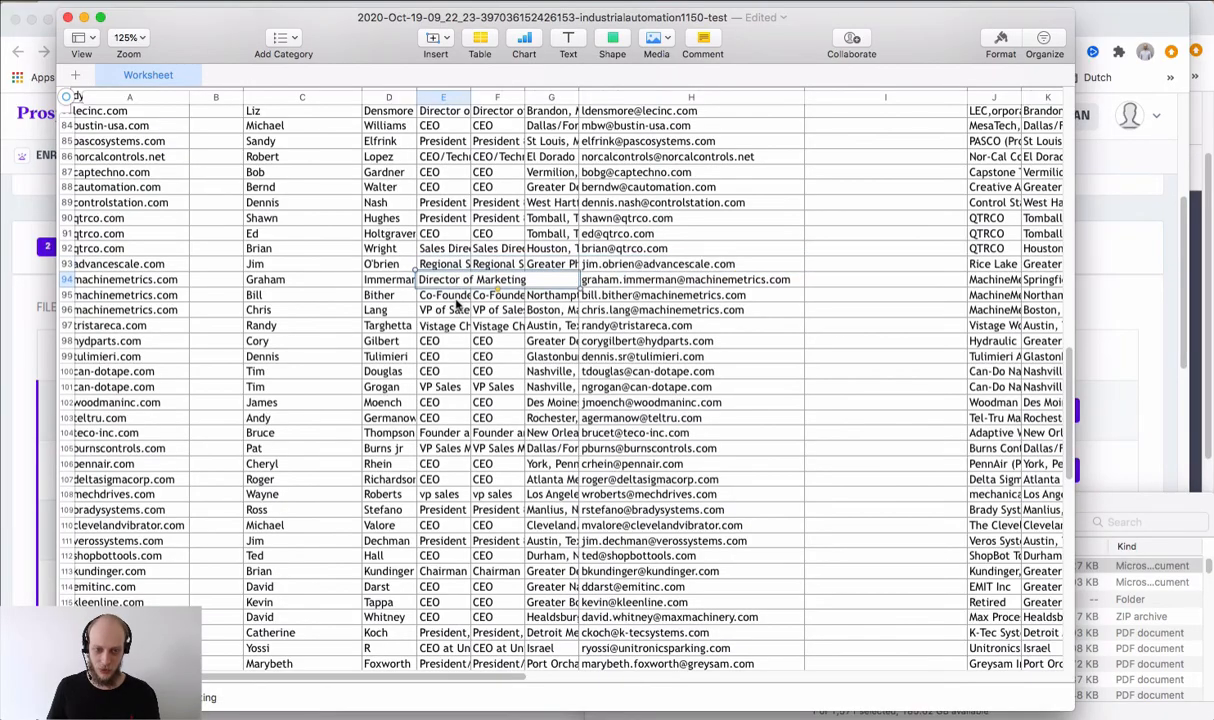
double_click(456, 298)
scroll(470, 340, down, 20)
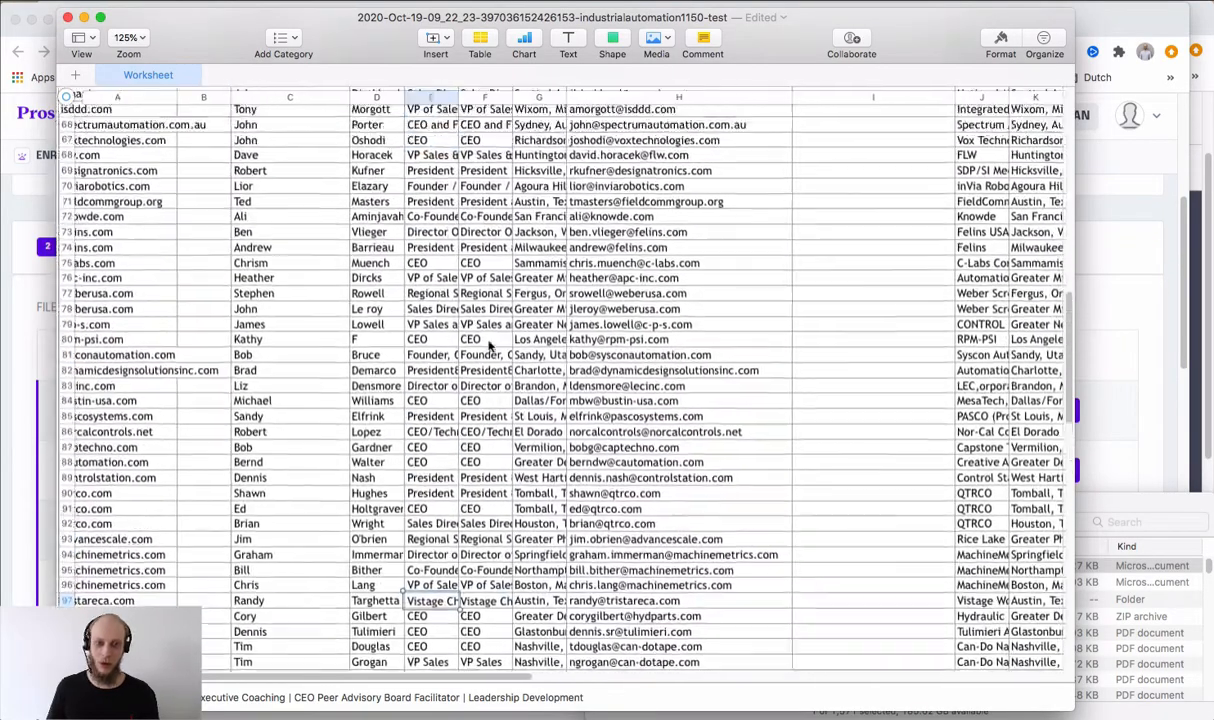
scroll(476, 432, up, 20)
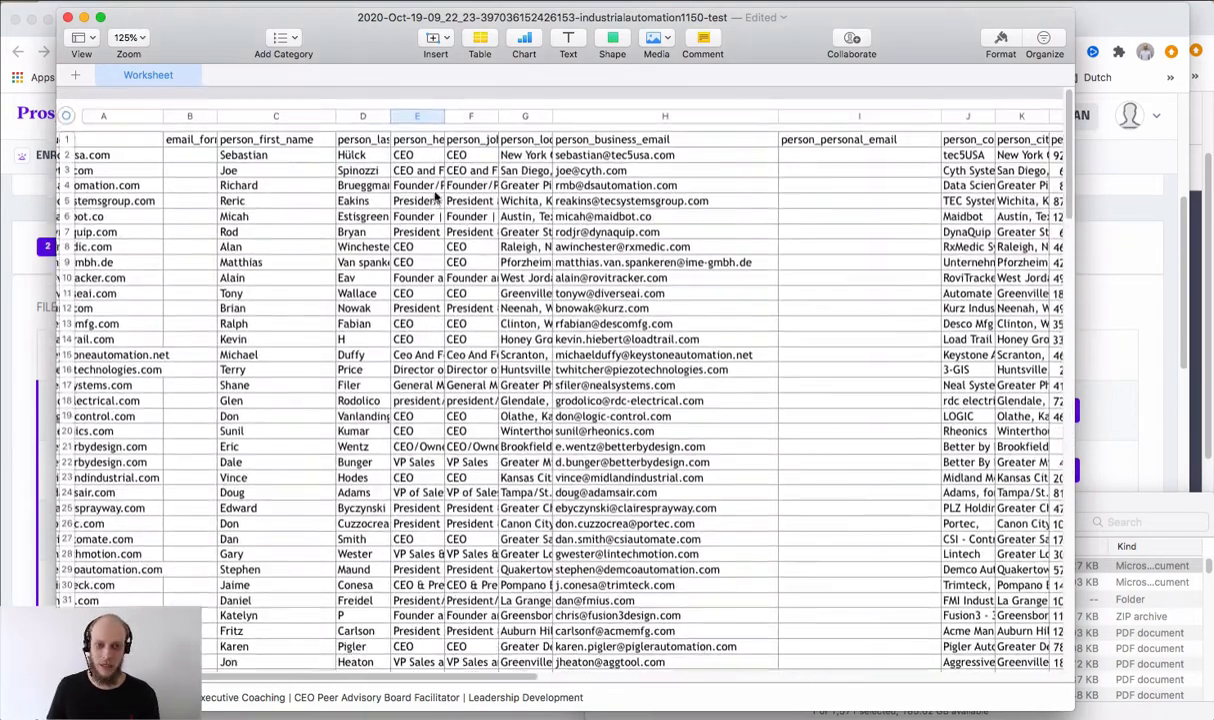